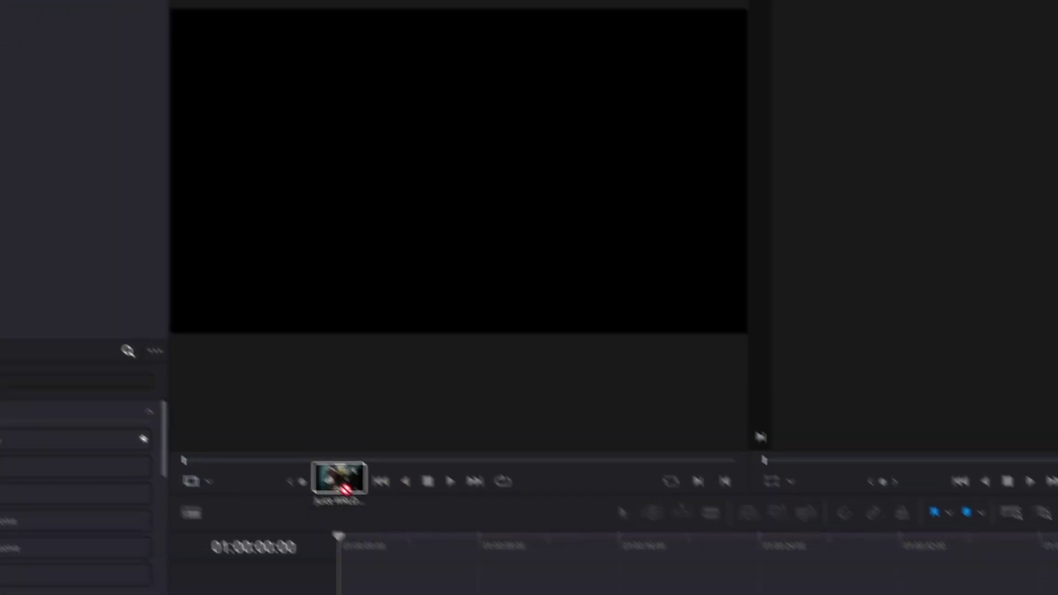
- Place the Doomsday music video on V1, split it into three pieces around 01:00:52, and select the middle one
{"action": "left_click_drag", "start_coordinate": [343, 487], "coordinate": [348, 594]}
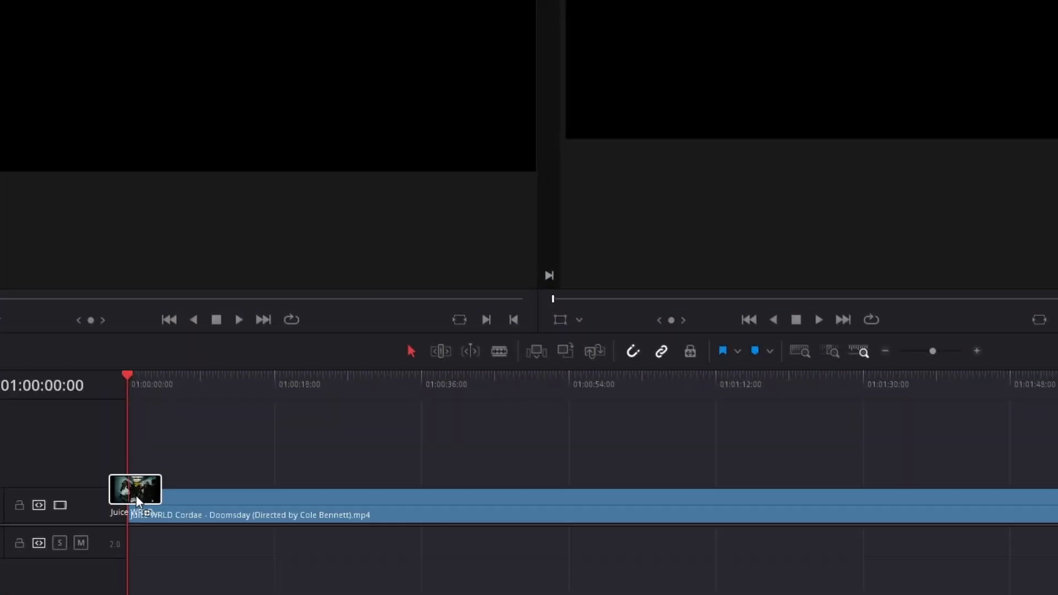
{"action": "left_click", "coordinate": [163, 502]}
{"action": "left_click_drag", "start_coordinate": [293, 382], "coordinate": [412, 405]}
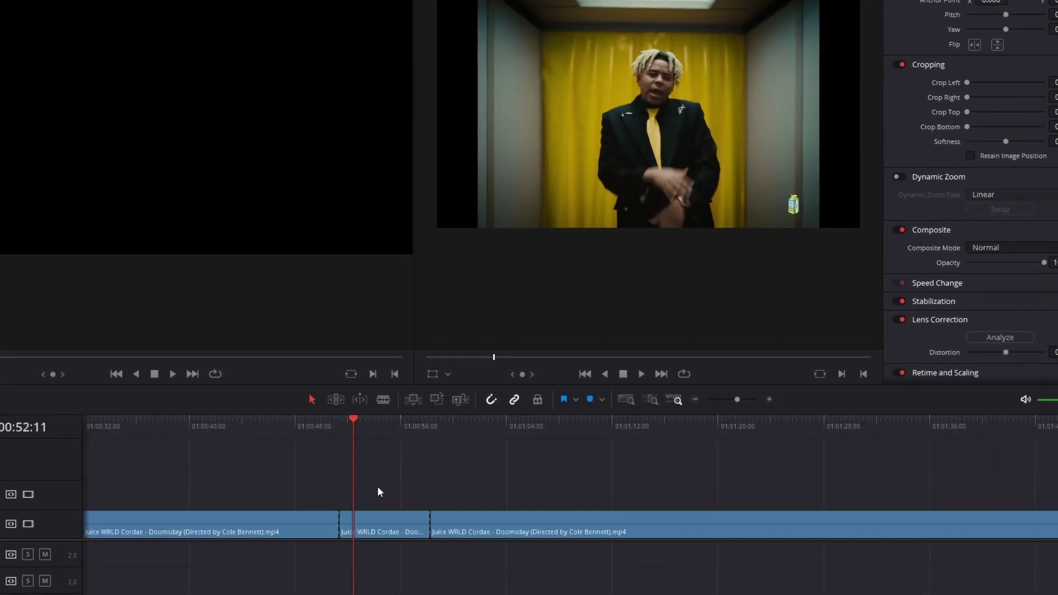
{"action": "left_click", "coordinate": [386, 521]}
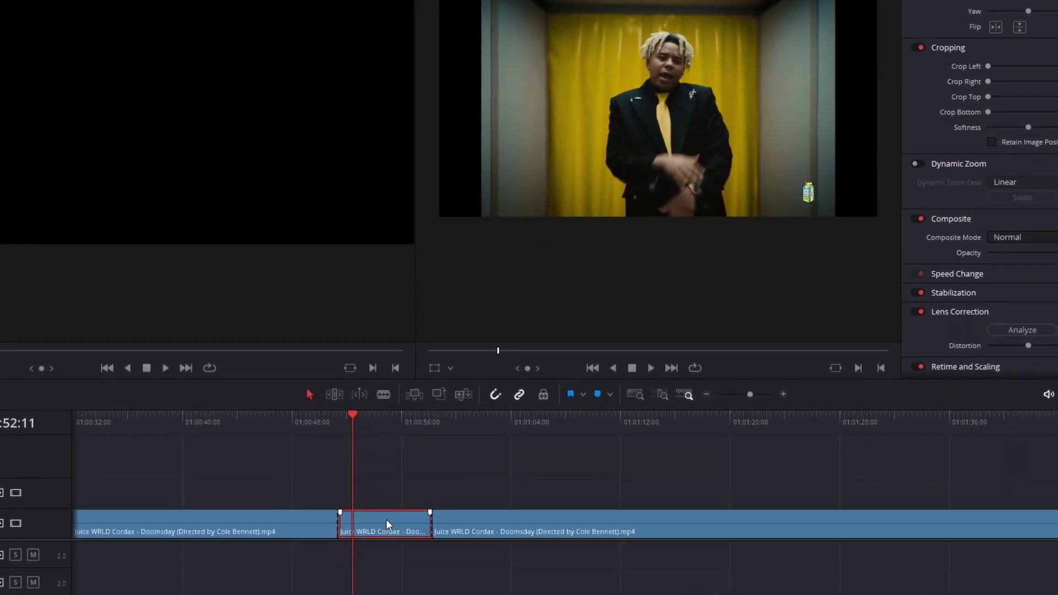
{"action": "key", "text": "ctrl+shift+a"}
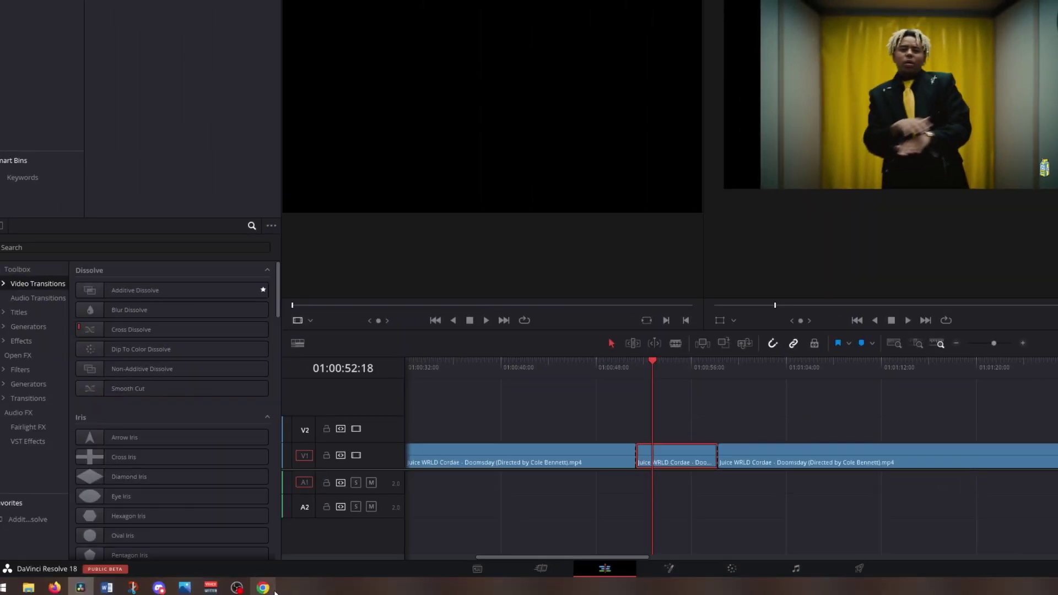
- Visit the runwayml.com homepage, then place the Green Screen clip on V3 above the middle section
{"action": "left_click", "coordinate": [274, 590]}
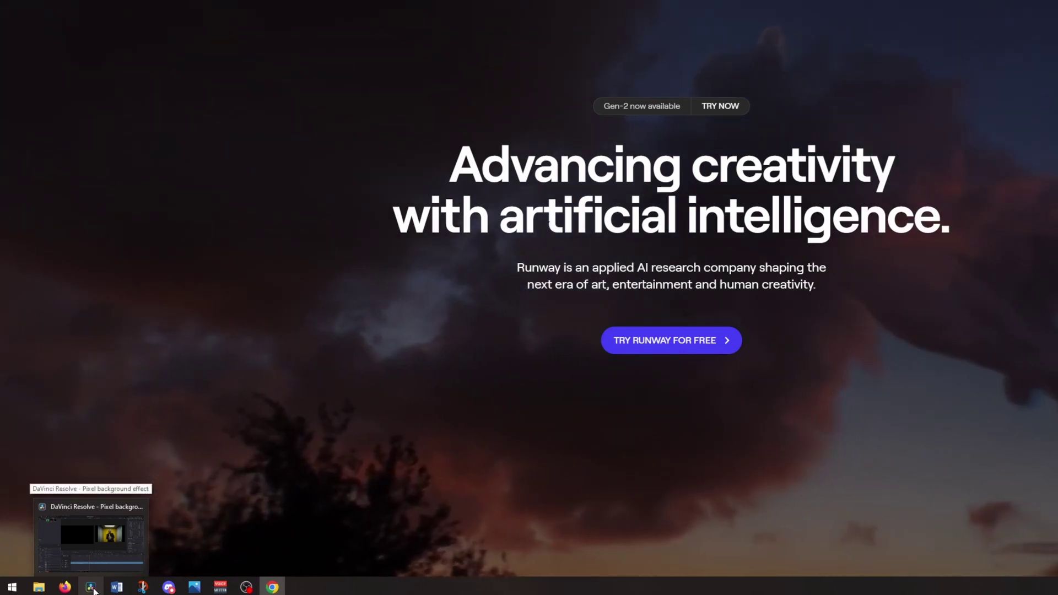
{"action": "left_click", "coordinate": [83, 540]}
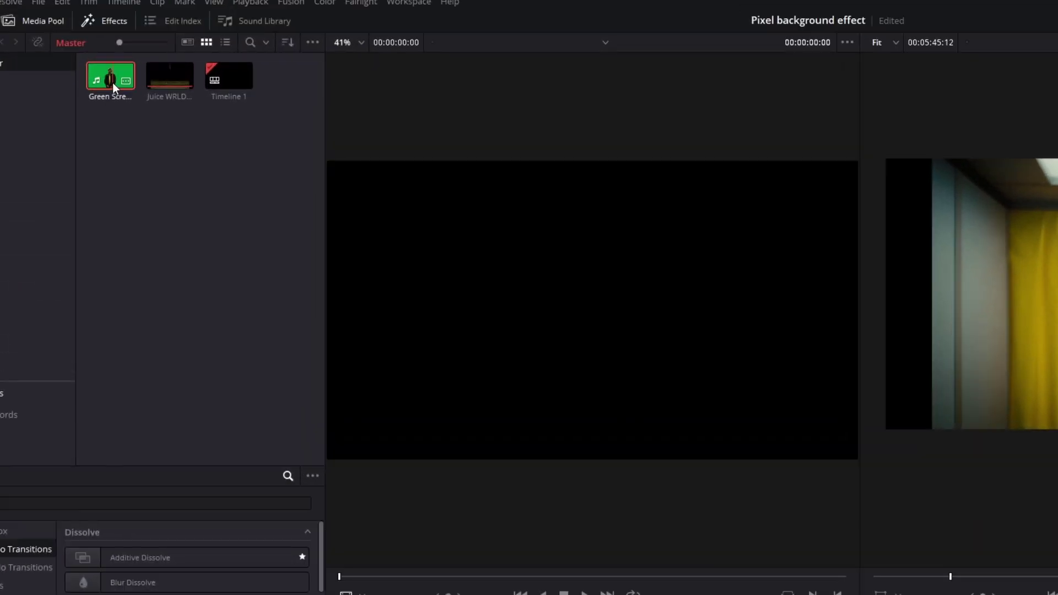
{"action": "left_click_drag", "start_coordinate": [111, 90], "coordinate": [512, 468]}
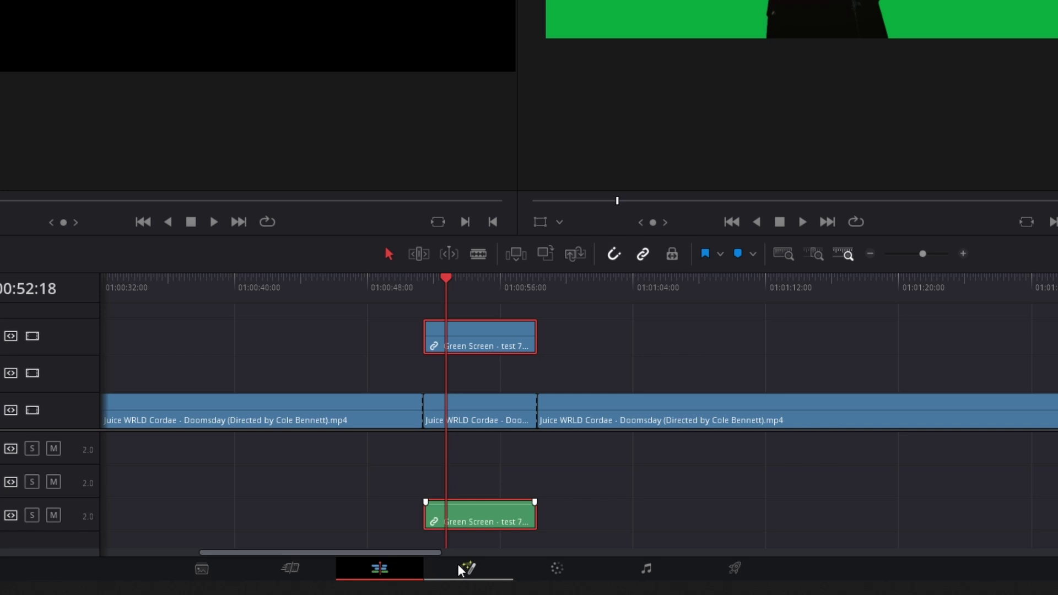
- In Fusion, add a Delta Keyer and sample the green background as its key colour
{"action": "left_click", "coordinate": [459, 567]}
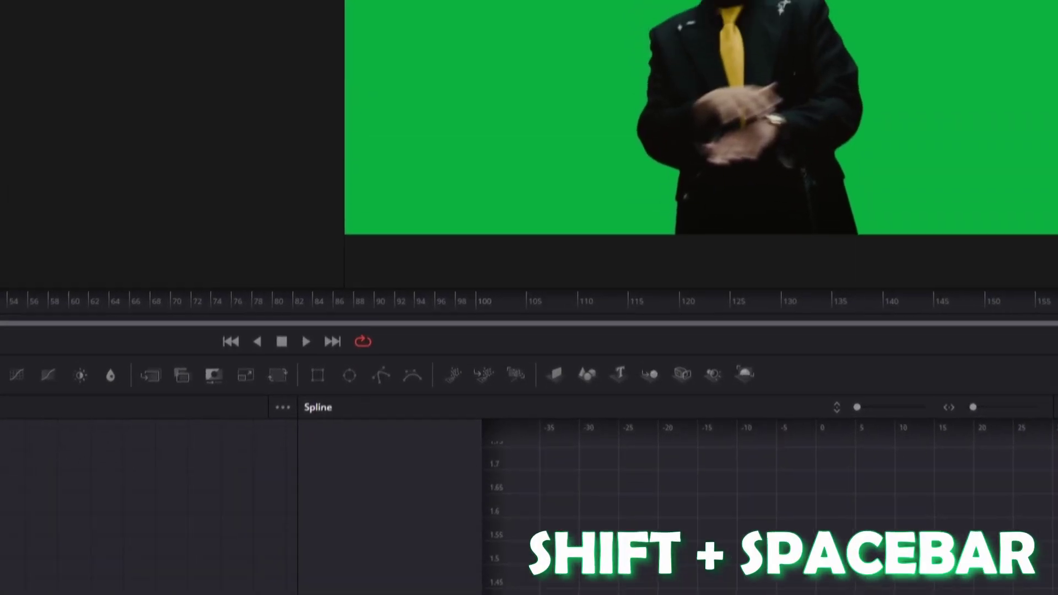
{"action": "key", "text": "shift+space"}
{"action": "key", "text": "BackSpace"}
{"action": "type", "text": "D"}
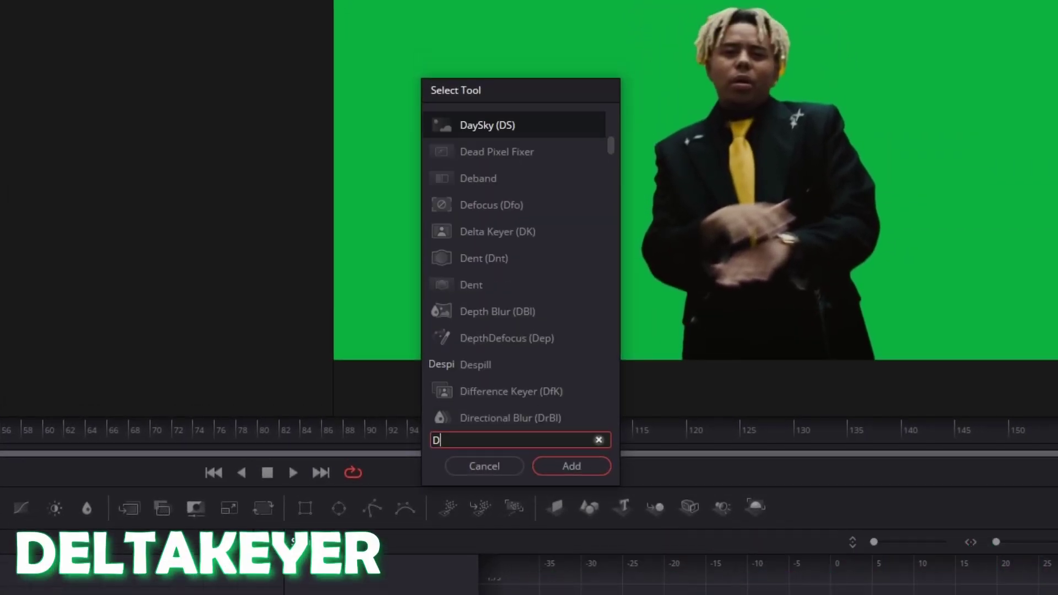
{"action": "type", "text": "elta"}
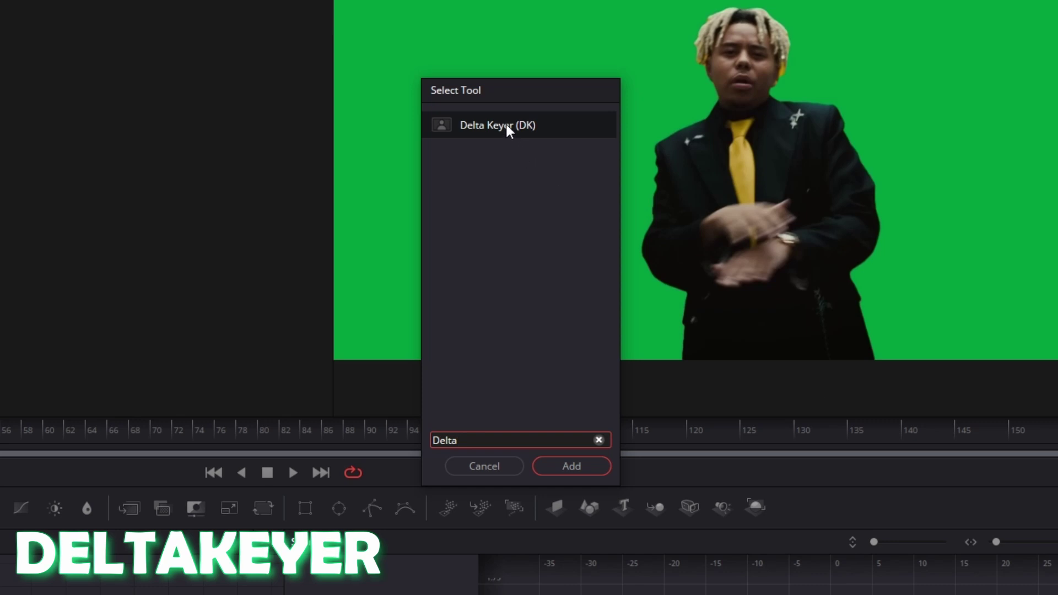
{"action": "type", "text": " Keyer"}
{"action": "left_click", "coordinate": [571, 466]}
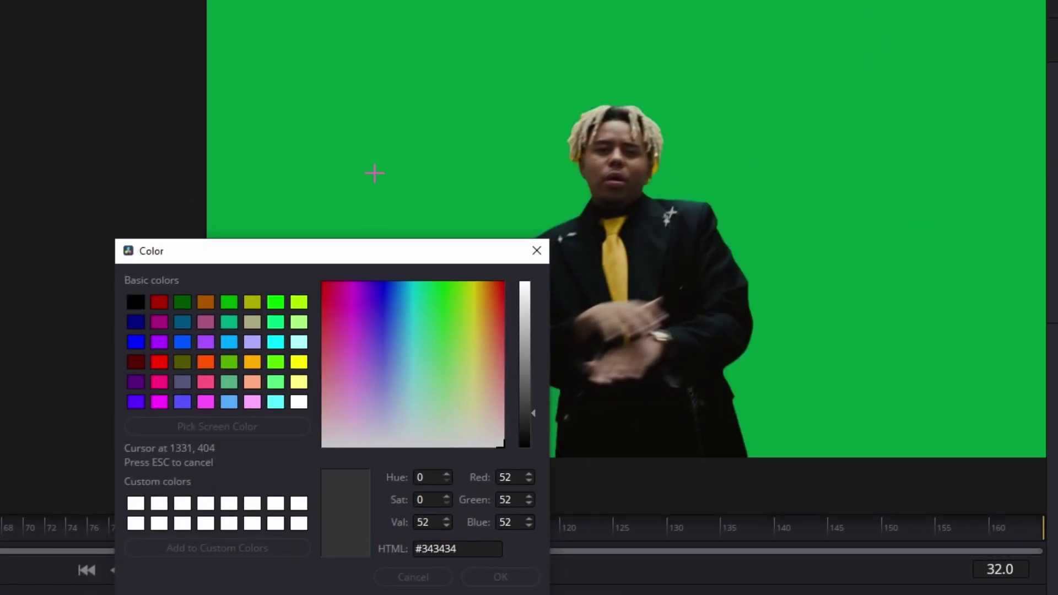
{"action": "left_click", "coordinate": [591, 55]}
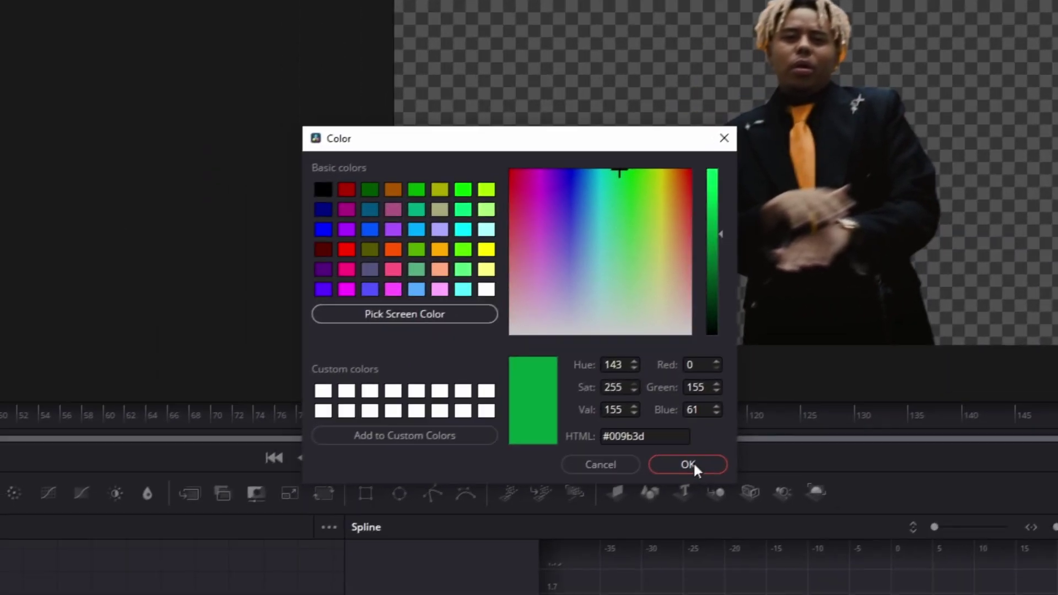
{"action": "left_click", "coordinate": [500, 577]}
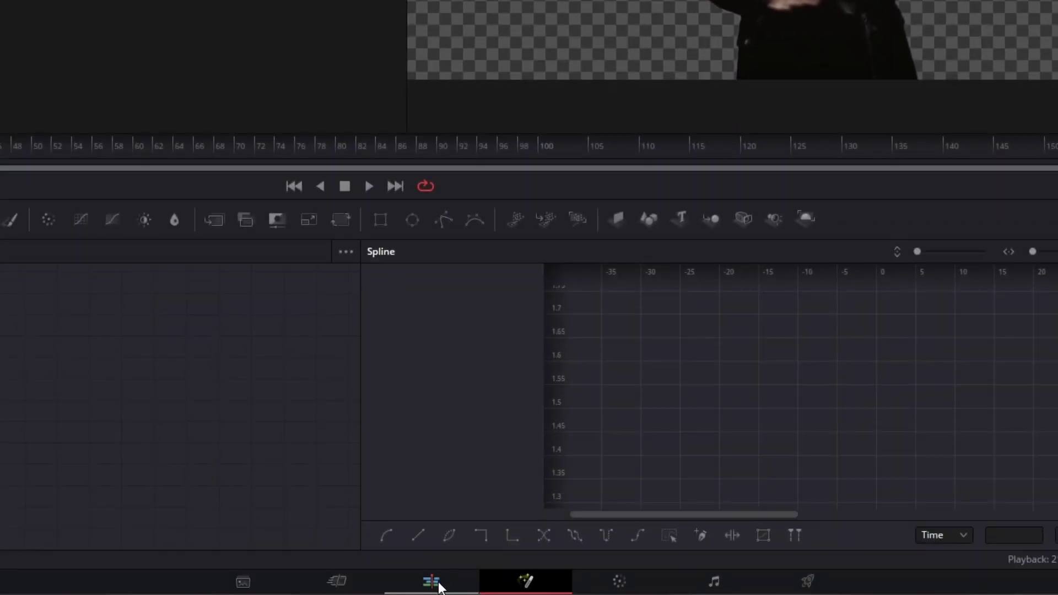
- Back on the Edit page, Alt-drag a copy of the Green Screen clip from V3 onto V4
{"action": "left_click", "coordinate": [436, 583]}
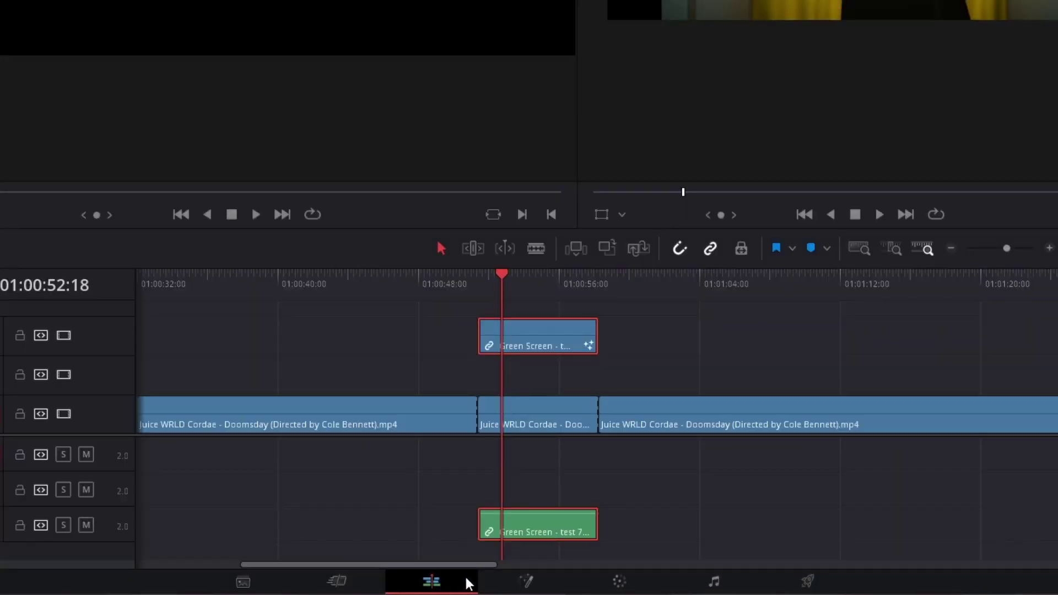
{"action": "left_click", "coordinate": [527, 342]}
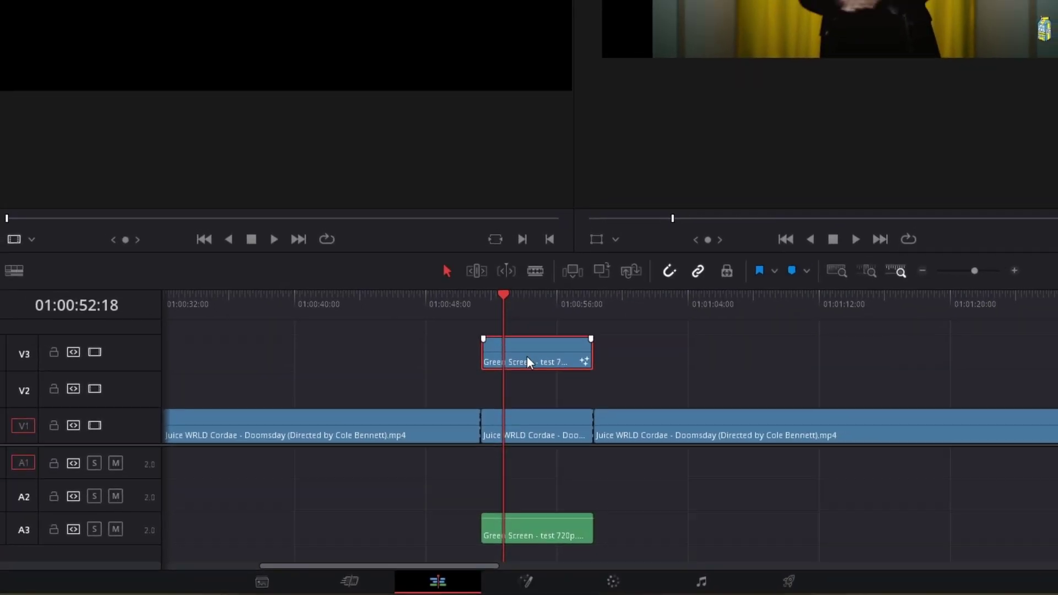
{"action": "left_click_drag", "start_coordinate": [527, 356], "coordinate": [633, 380]}
{"action": "left_click", "coordinate": [507, 410]}
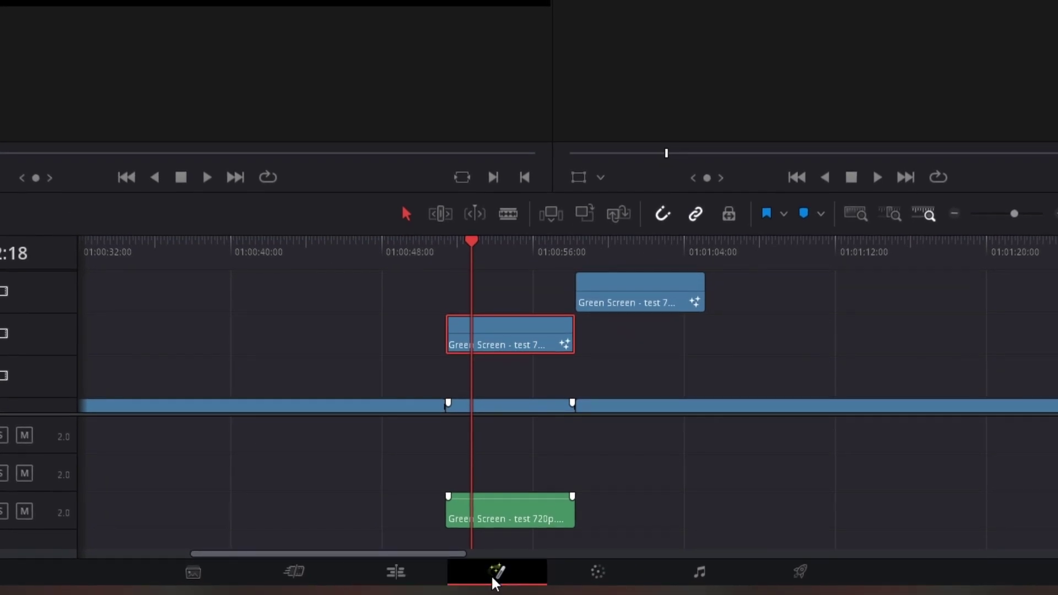
- Add a pEmitter node using a DeltaKeyer1 alpha Bitmap region, and unlink DeltaKeyer1 from MediaOut1
{"action": "left_click", "coordinate": [493, 576]}
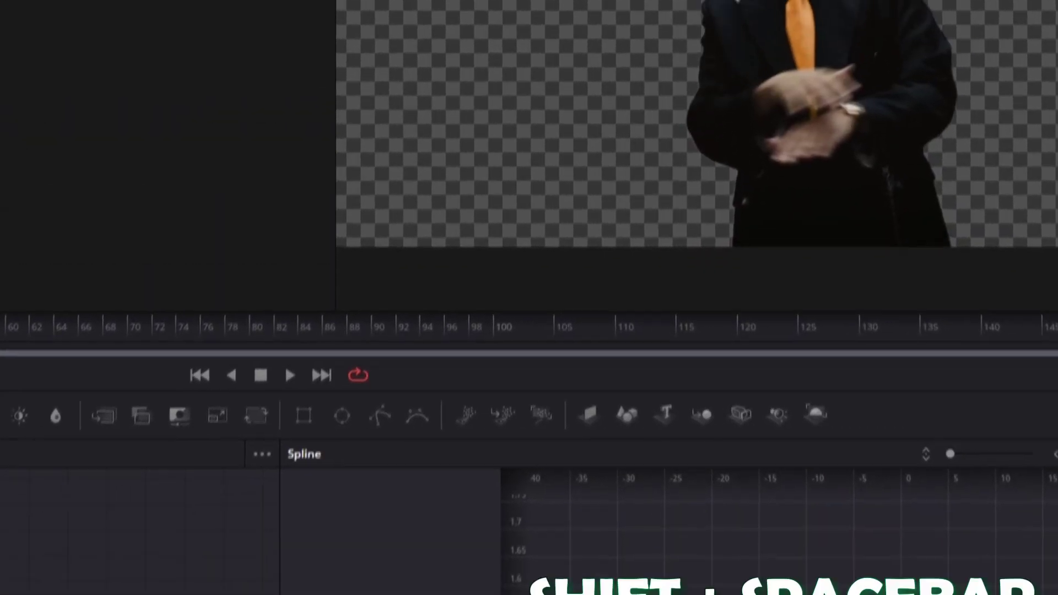
{"action": "key", "text": "shift+space"}
{"action": "type", "text": "Delta Keyer"}
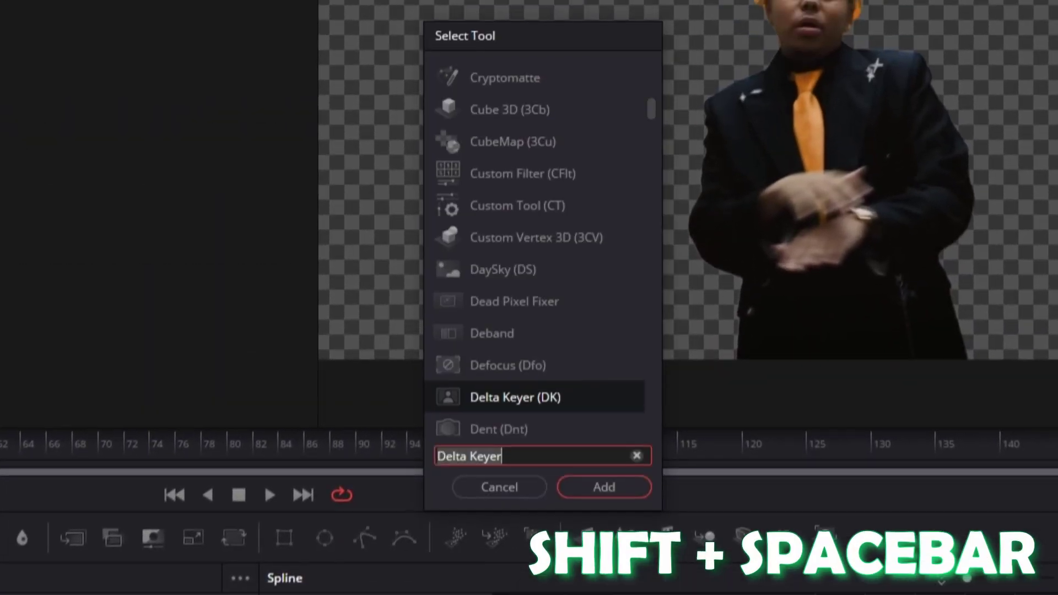
{"action": "type", "text": "p"}
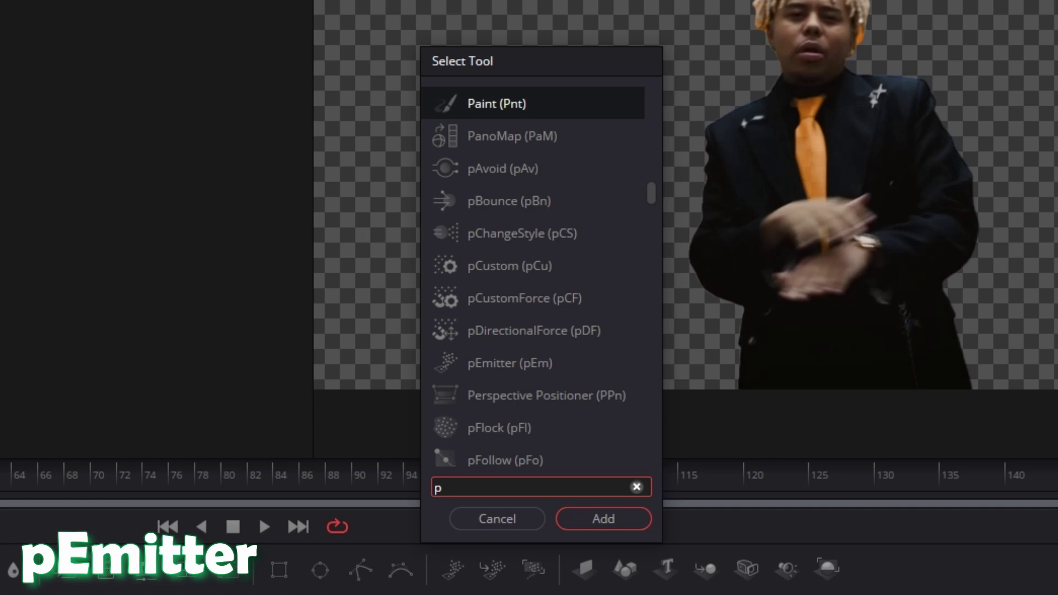
{"action": "type", "text": "Emitter"}
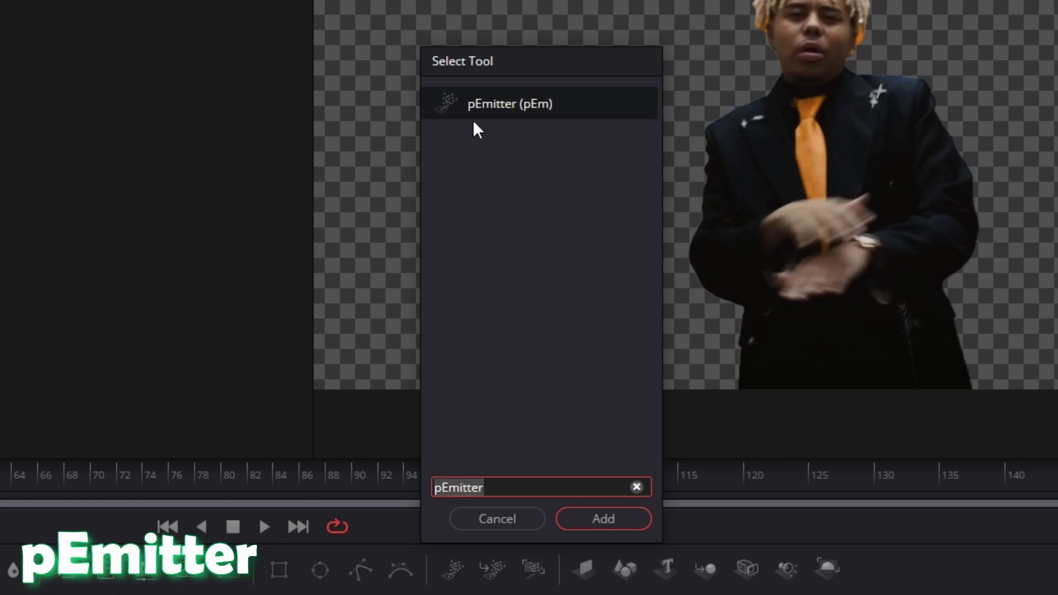
{"action": "left_click", "coordinate": [587, 520]}
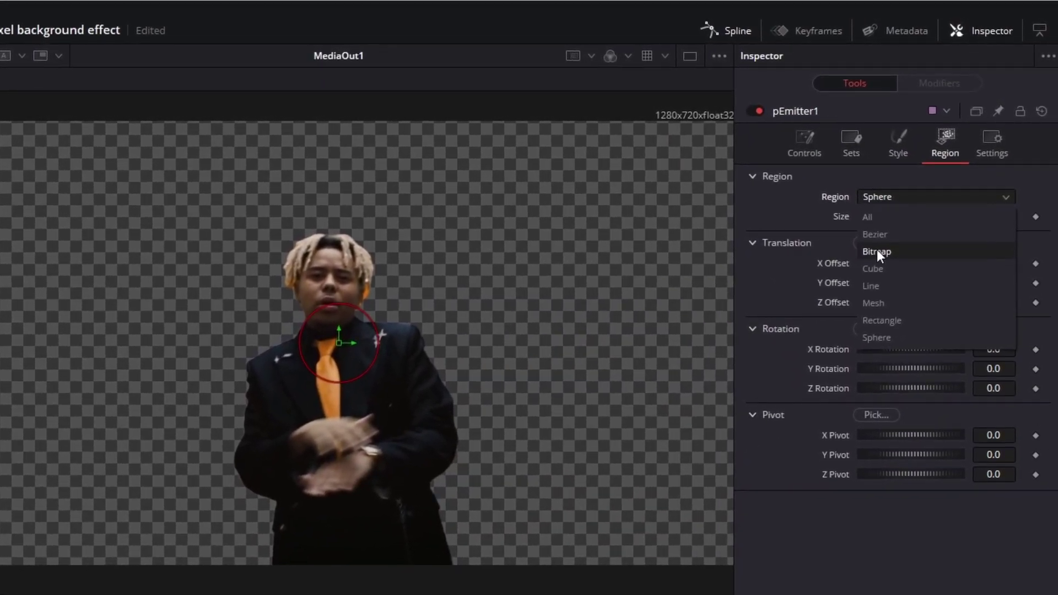
{"action": "left_click", "coordinate": [879, 225]}
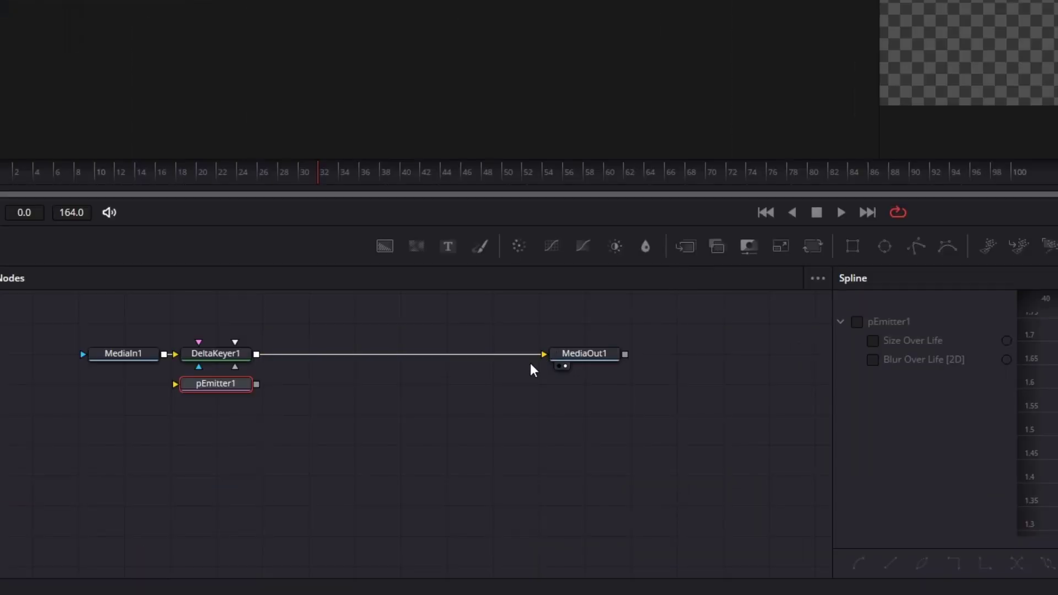
{"action": "left_click_drag", "start_coordinate": [530, 360], "coordinate": [519, 369]}
{"action": "left_click_drag", "start_coordinate": [223, 388], "coordinate": [314, 359]}
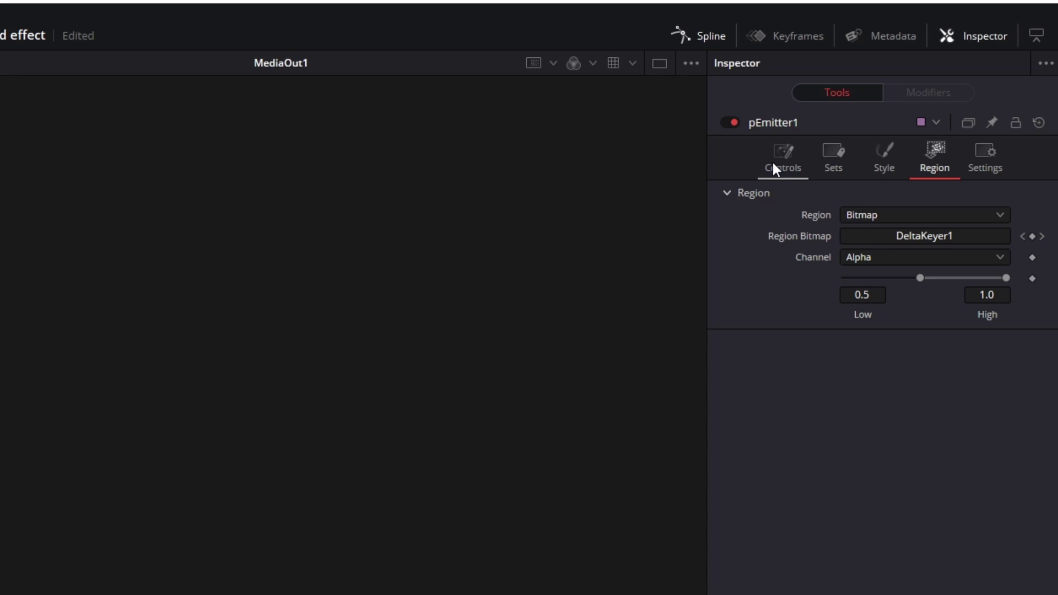
- Set pEmitter1 to 5000 particles with Color set to Use Color from Region
{"action": "left_click", "coordinate": [773, 164]}
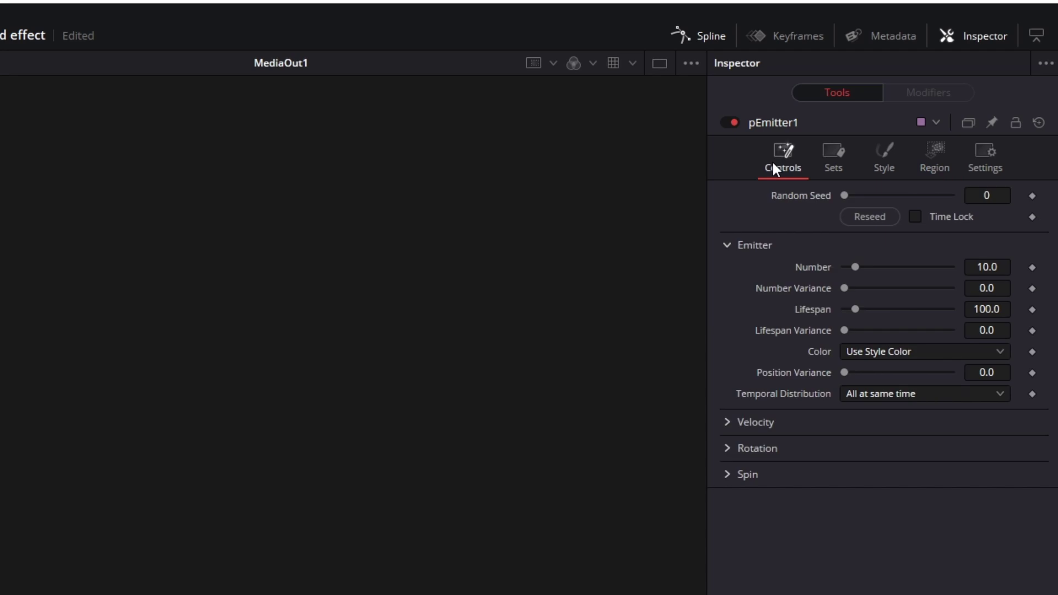
{"action": "left_click", "coordinate": [973, 265]}
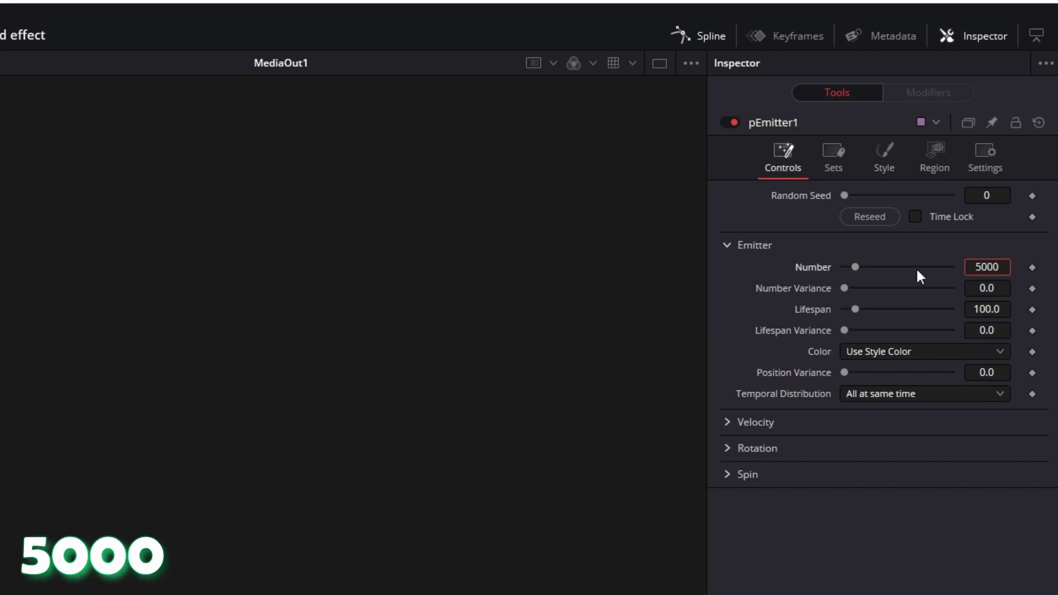
{"action": "key", "text": "Return"}
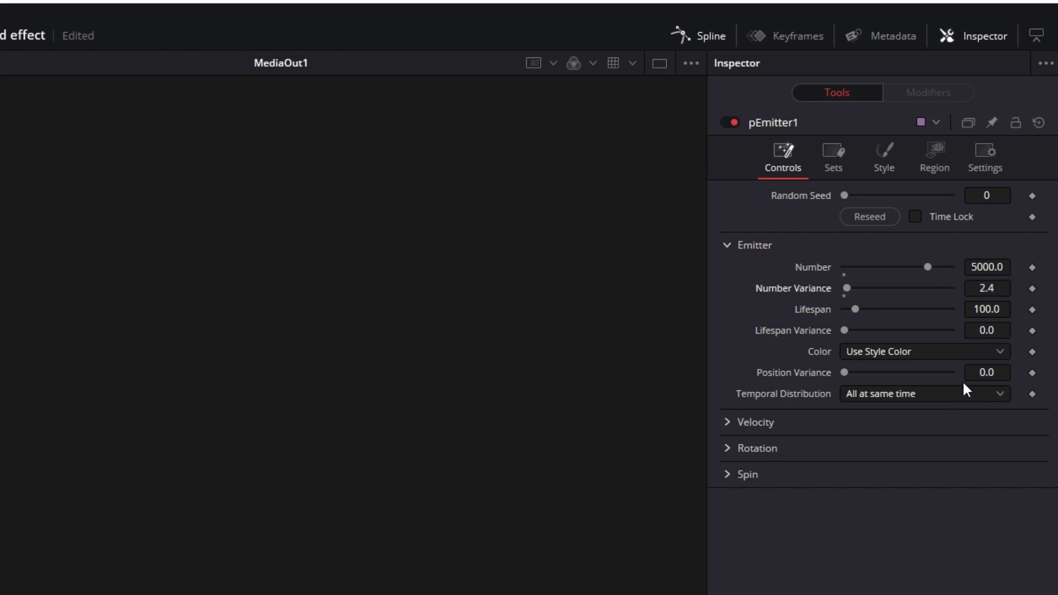
{"action": "left_click", "coordinate": [880, 350]}
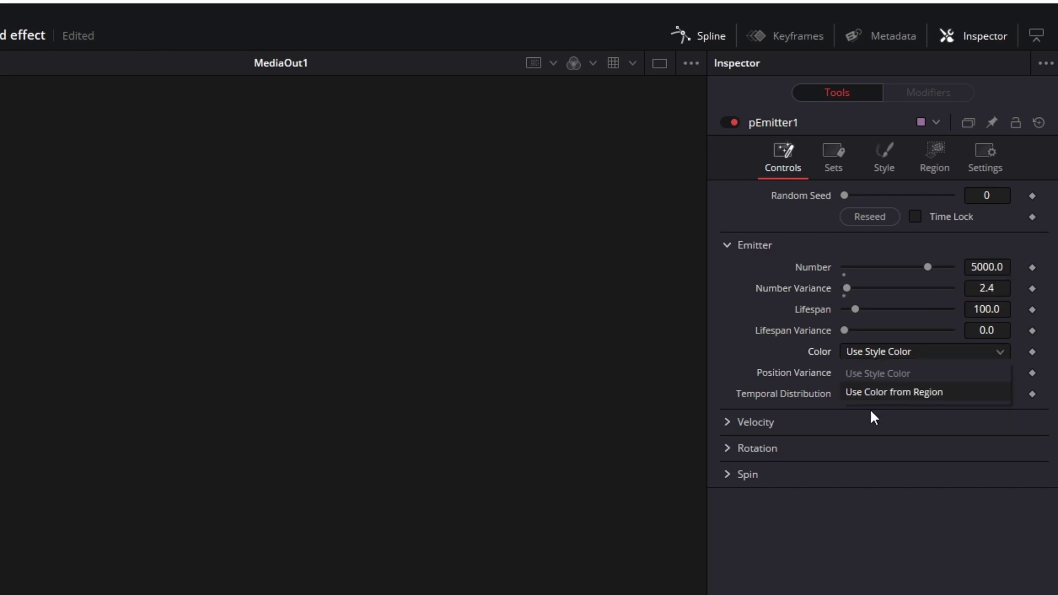
{"action": "left_click", "coordinate": [903, 391]}
- Set particle Velocity 0.039, Velocity Variance 0.062 and Angle -90
{"action": "left_click", "coordinate": [725, 420]}
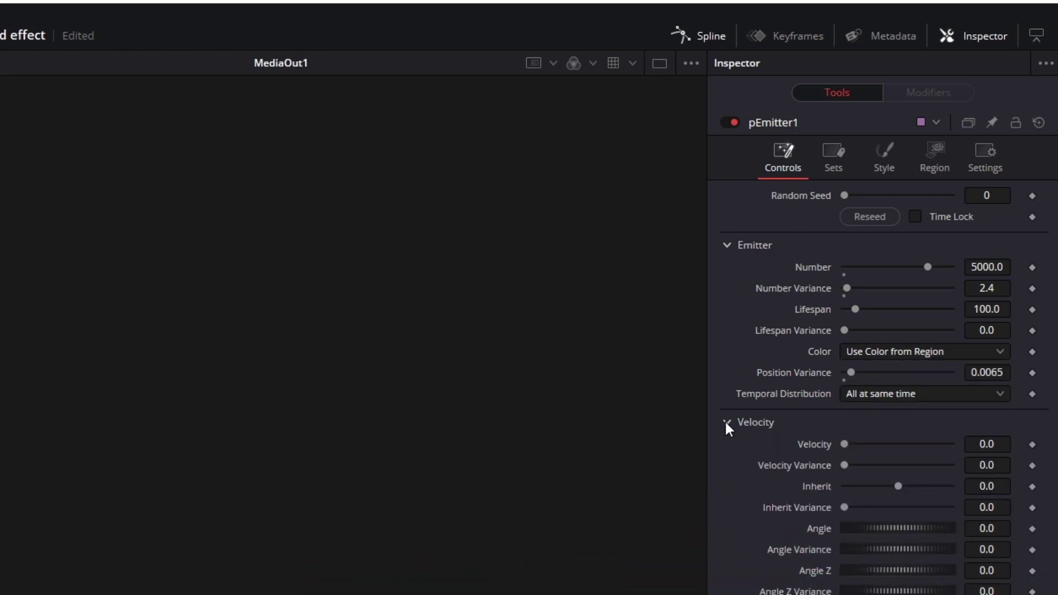
{"action": "left_click", "coordinate": [987, 444]}
{"action": "type", "text": "0.023"}
{"action": "key", "text": "Return"}
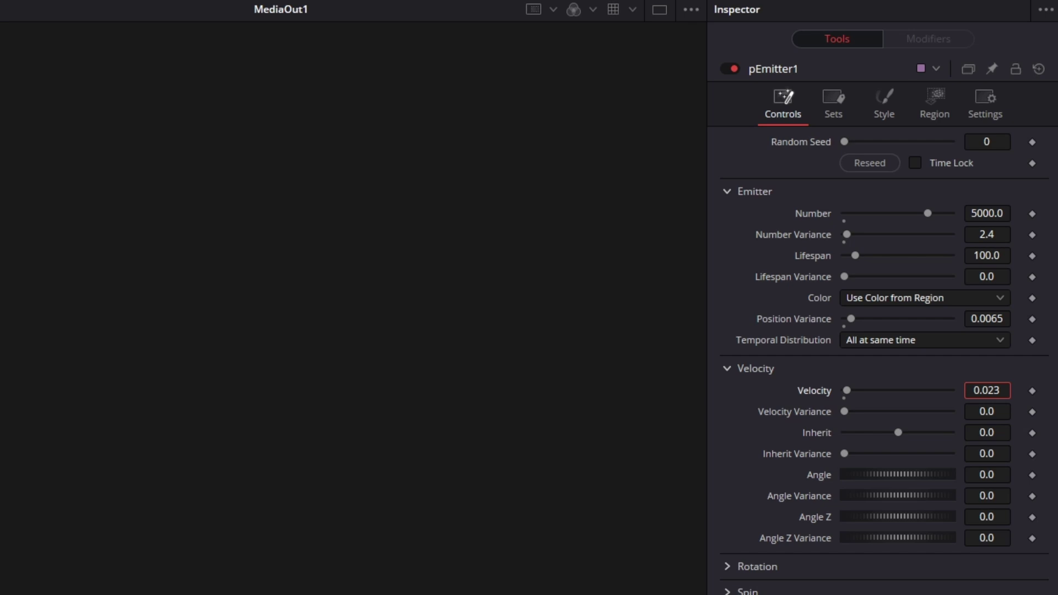
{"action": "type", "text": "0.039"}
{"action": "key", "text": "Return"}
{"action": "left_click", "coordinate": [987, 412]}
{"action": "type", "text": "0.026"}
{"action": "key", "text": "Return"}
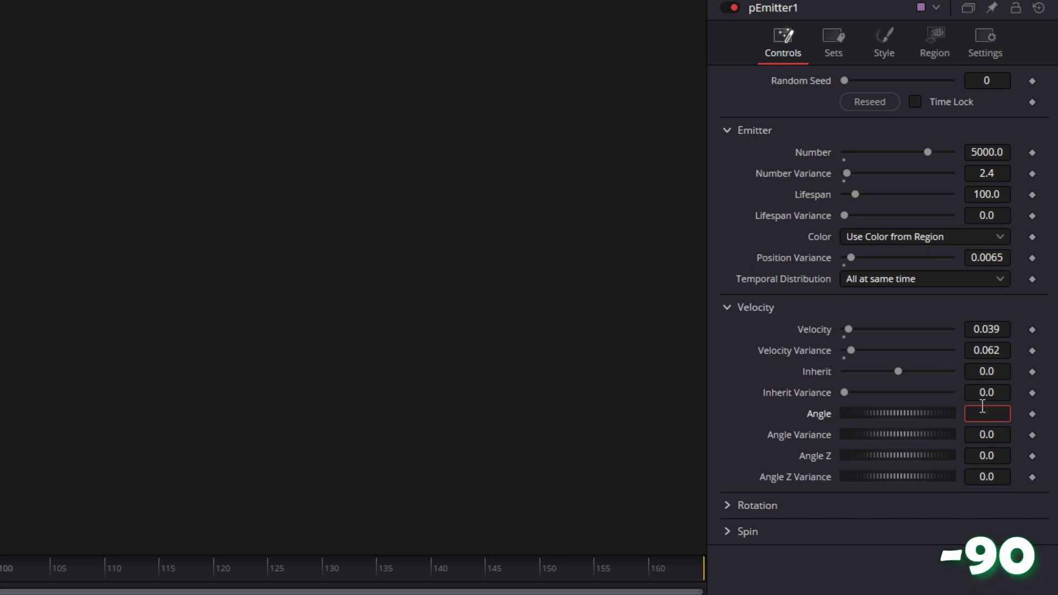
{"action": "key", "text": "Return"}
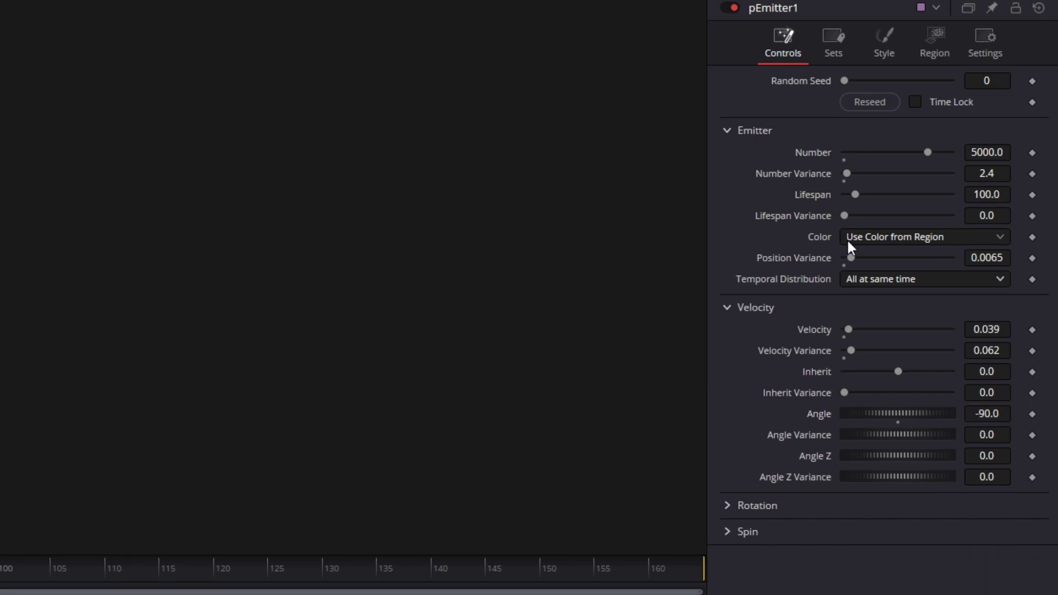
- Set the particle Fade Controls Out value to 0.8 on the Style tab
{"action": "left_click", "coordinate": [884, 44]}
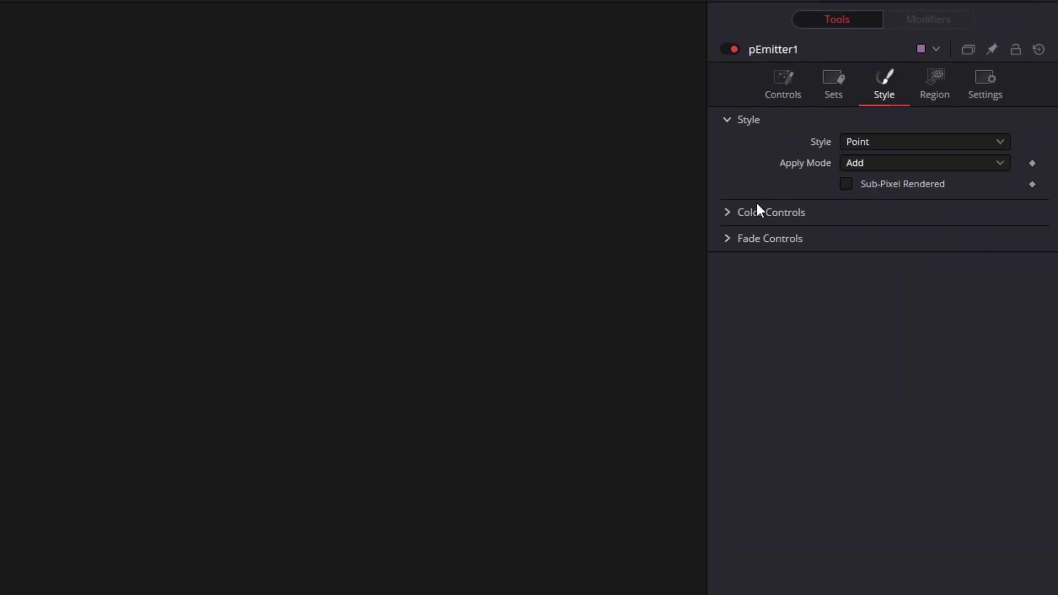
{"action": "left_click", "coordinate": [731, 243]}
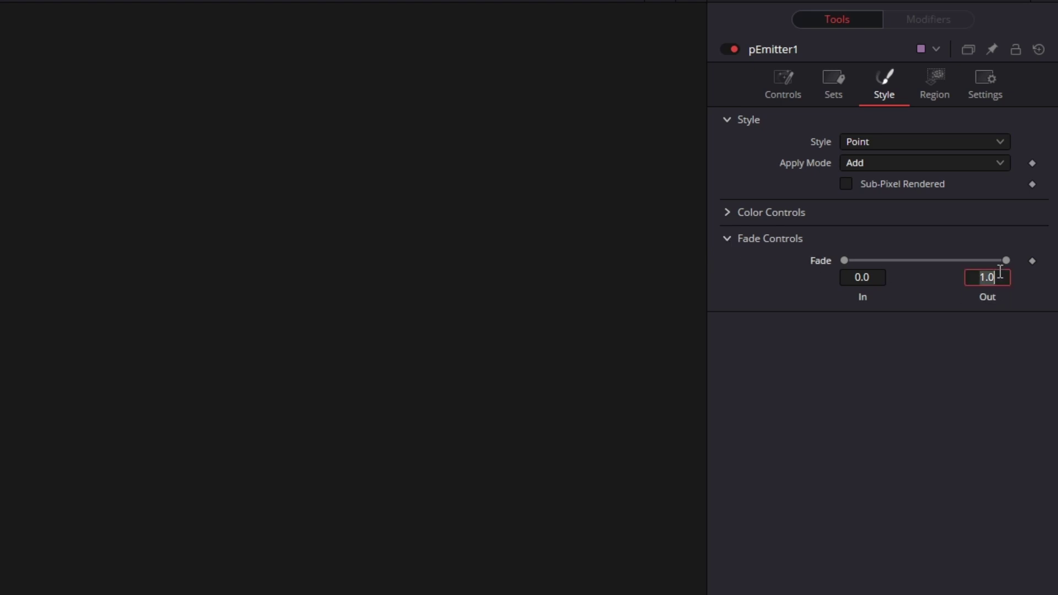
{"action": "type", "text": "0.8"}
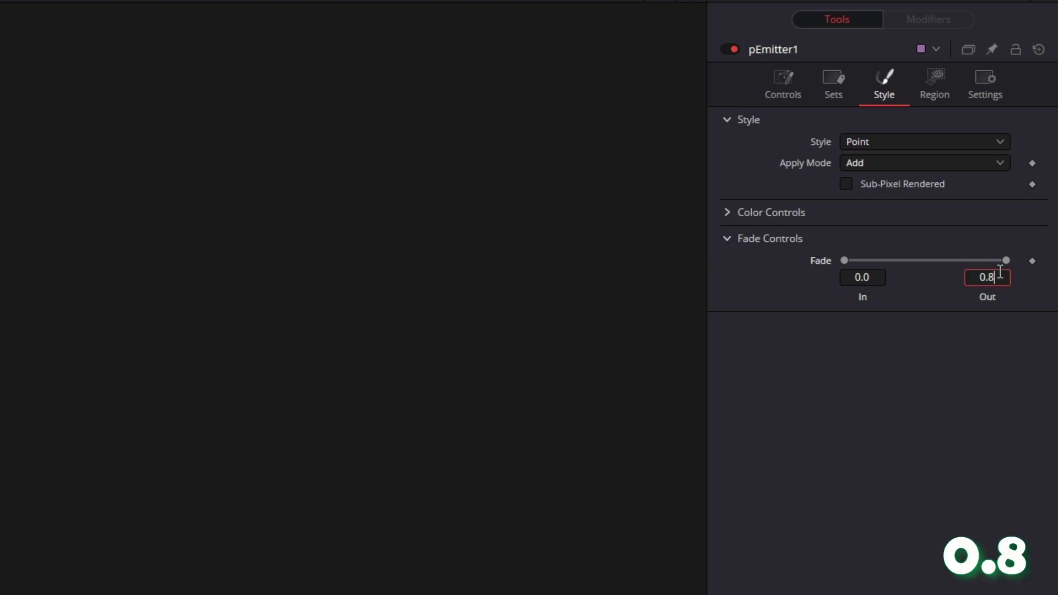
- Lower the Region tab's High threshold to 0.8
{"action": "left_click", "coordinate": [944, 80]}
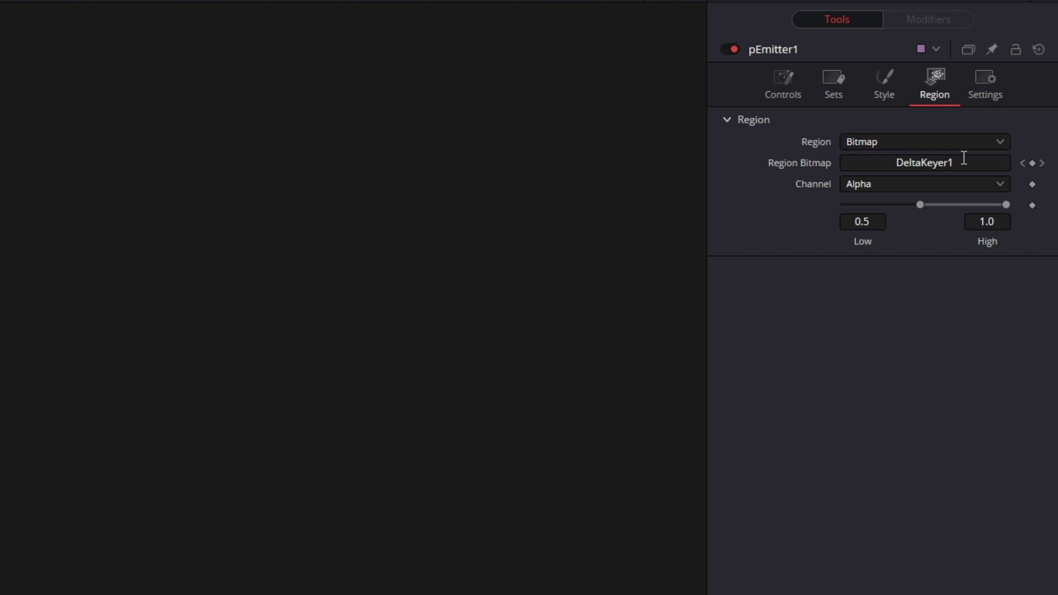
{"action": "left_click", "coordinate": [979, 223]}
{"action": "type", "text": "0."}
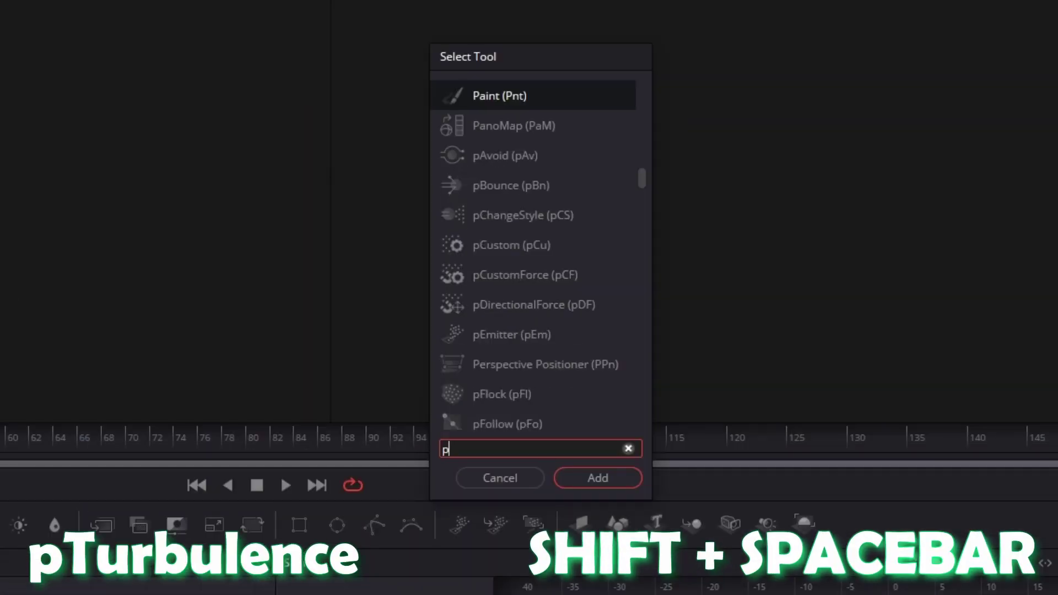
- Add pTurbulence after pEmitter1 with Random Seed 1000, Z Strength 0.3 and Density 30
{"action": "left_click", "coordinate": [489, 99]}
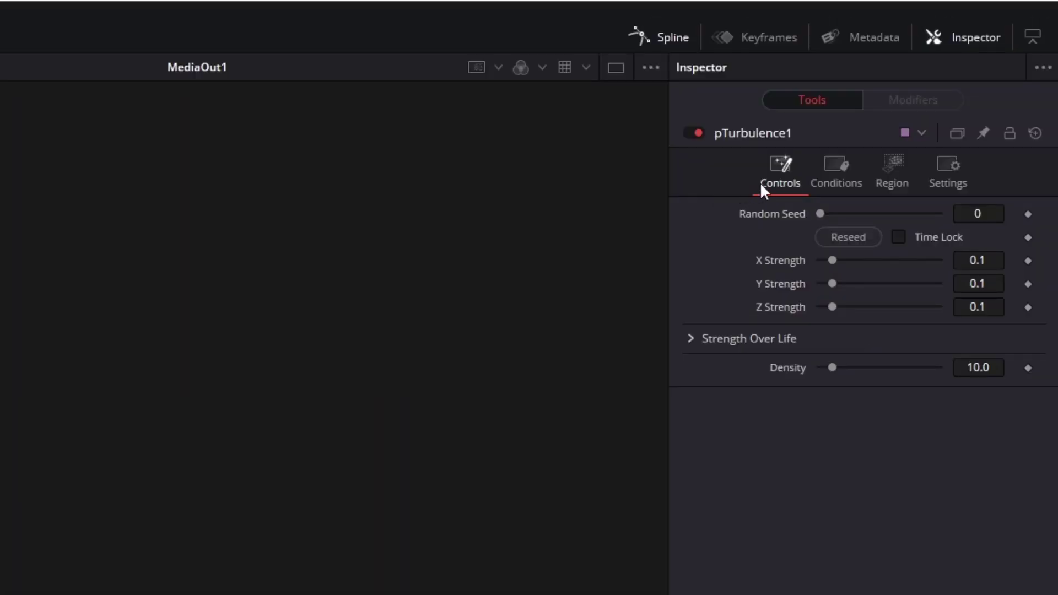
{"action": "left_click_drag", "start_coordinate": [820, 214], "coordinate": [1040, 215]}
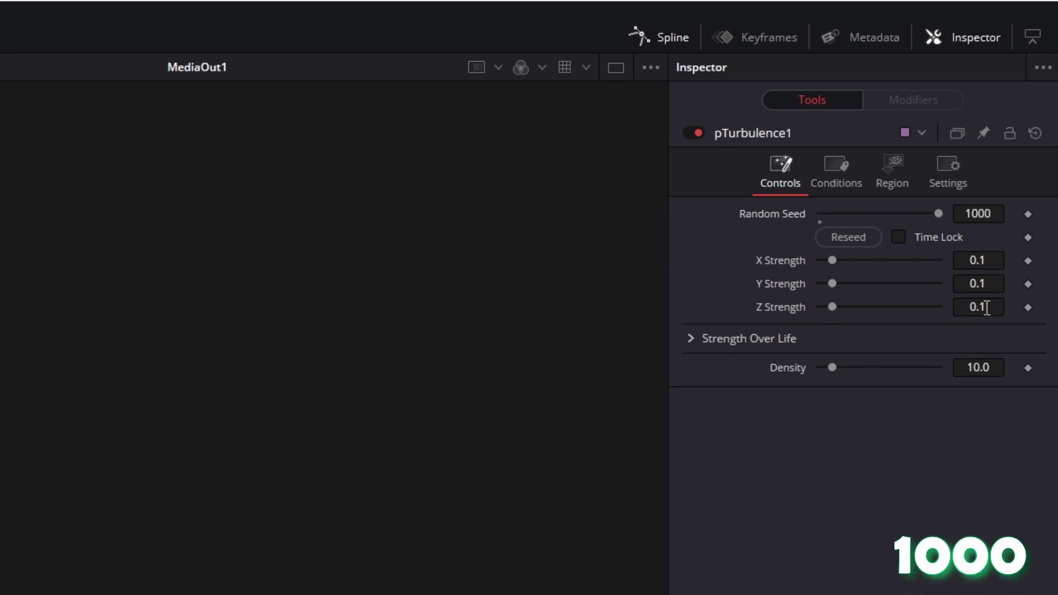
{"action": "key", "text": "BackSpace"}
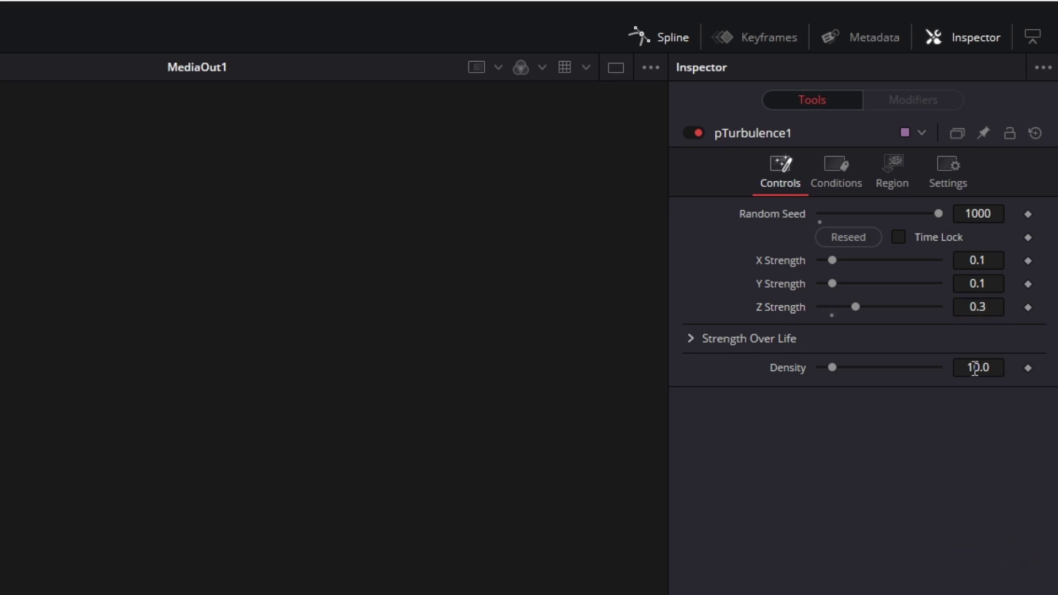
{"action": "key", "text": "BackSpace"}
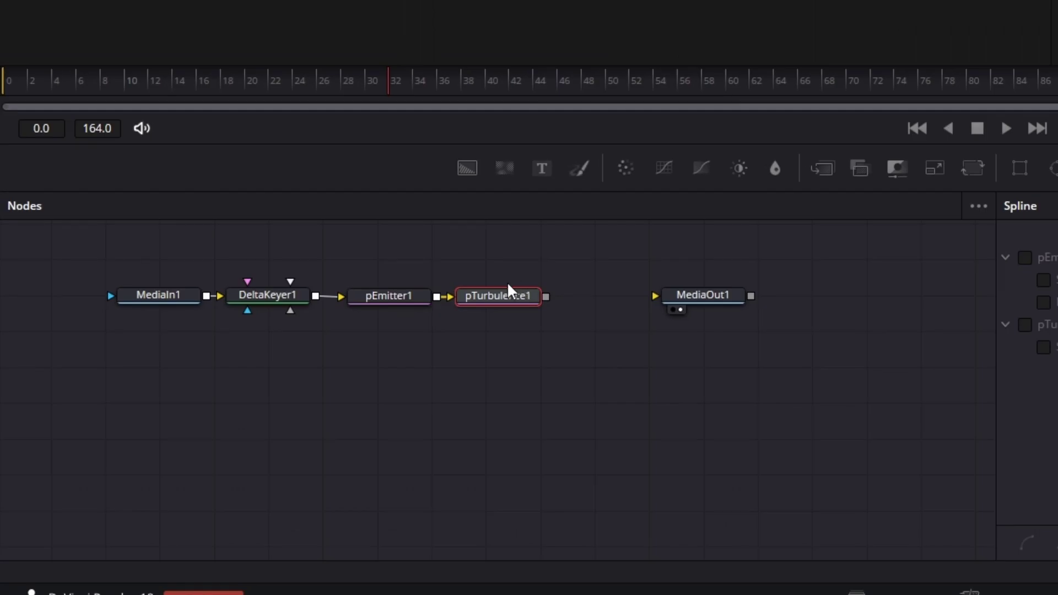
- Add a pRender node and set its Output Mode to 2D
{"action": "key", "text": "shift+space"}
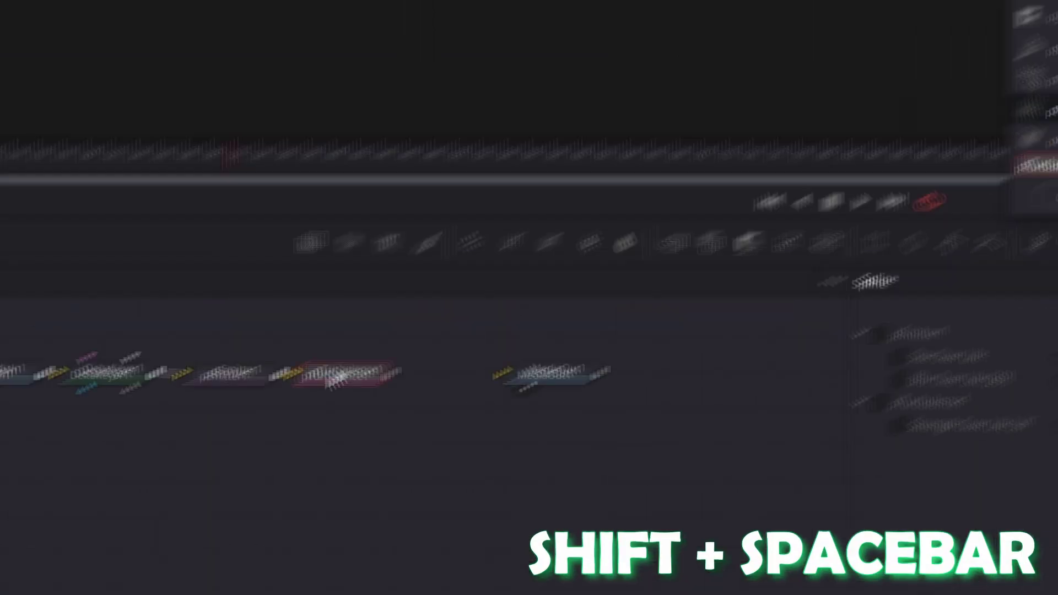
{"action": "type", "text": "pRend"}
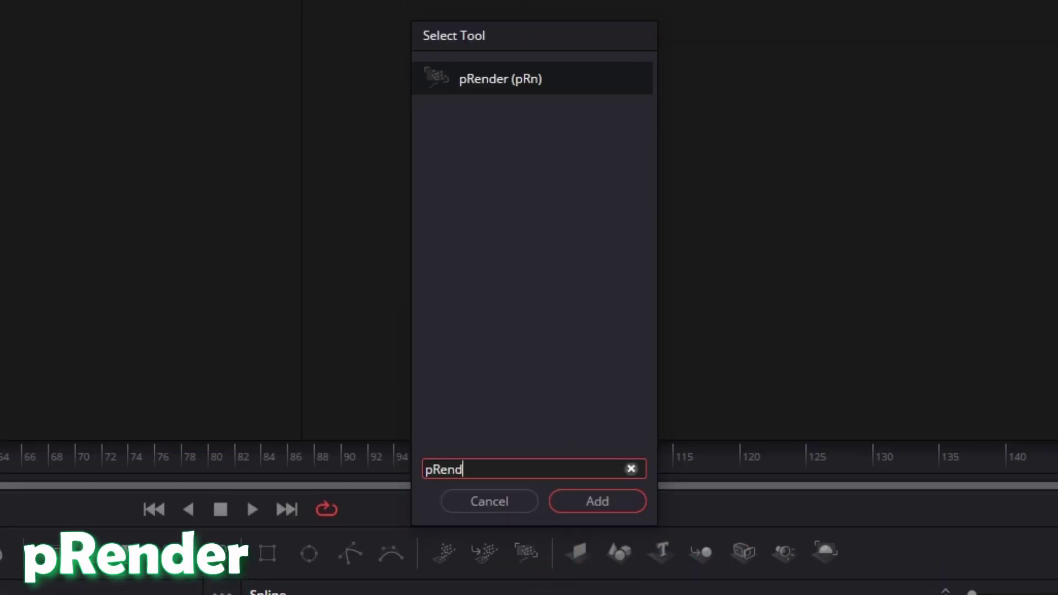
{"action": "type", "text": "er"}
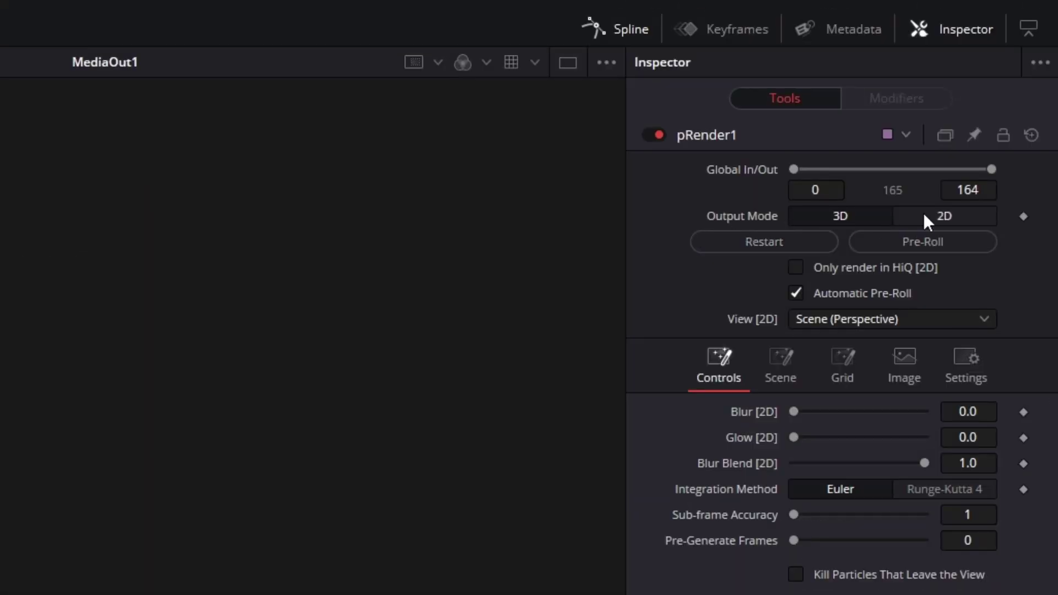
{"action": "left_click", "coordinate": [925, 216]}
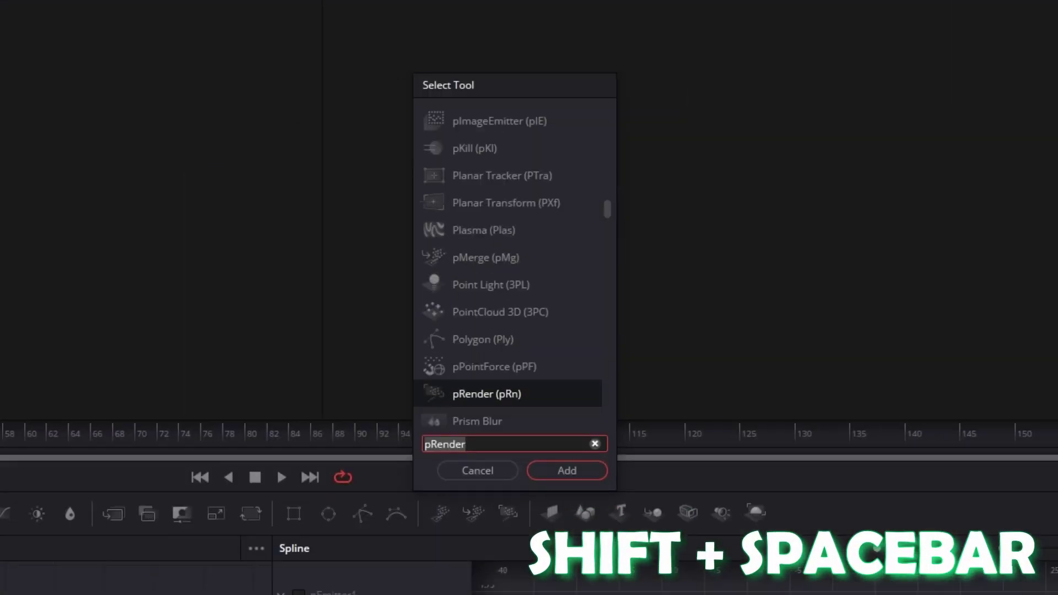
- Insert a Color Corrector node between pRender1 and MediaOut1 to tint the particles
{"action": "type", "text": "color"}
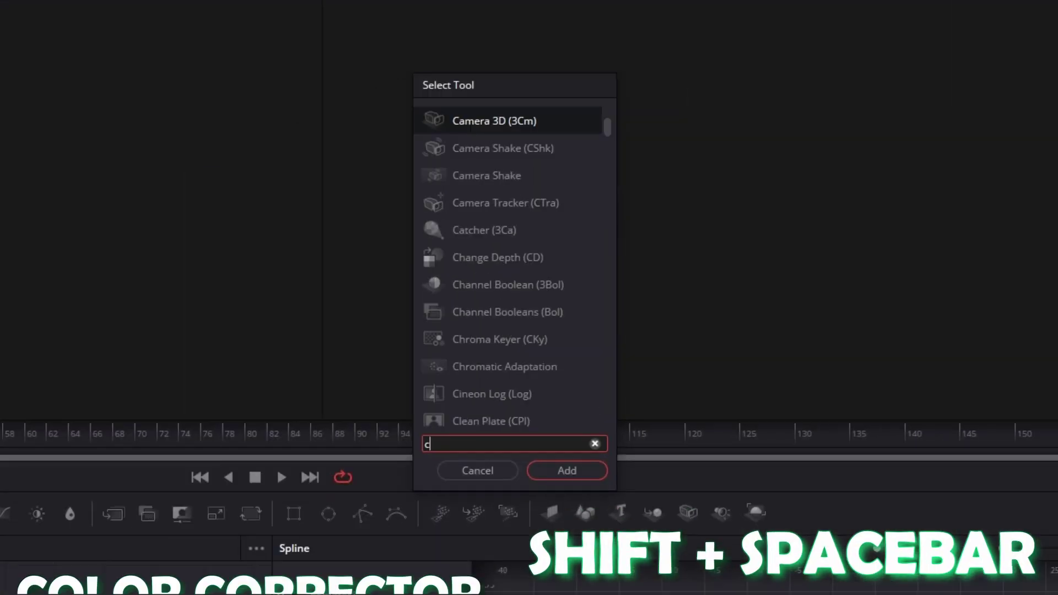
{"action": "left_click", "coordinate": [506, 150]}
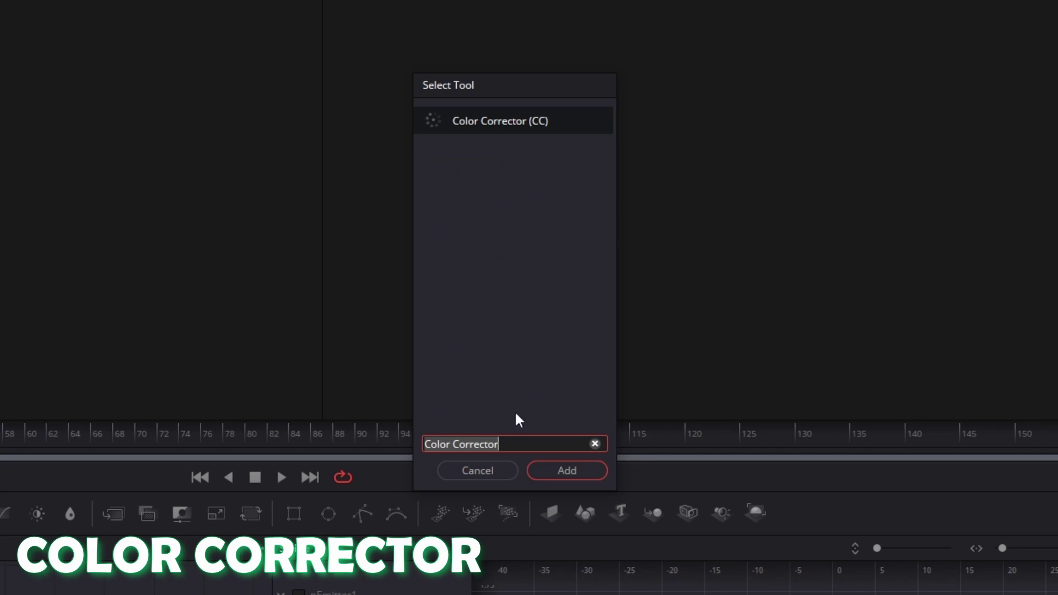
{"action": "left_click", "coordinate": [553, 473]}
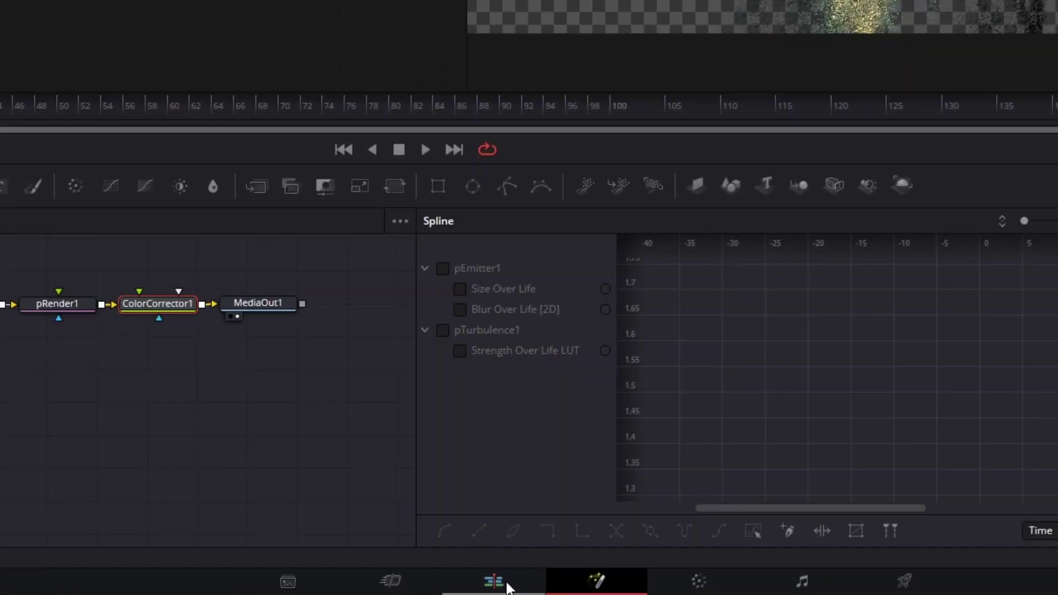
- Align the upper V4 Green Screen clip with the V3 clip and set its Composite Mode to Add
{"action": "left_click", "coordinate": [507, 585]}
{"action": "left_click_drag", "start_coordinate": [745, 336], "coordinate": [676, 322]}
{"action": "left_click_drag", "start_coordinate": [516, 371], "coordinate": [471, 368]}
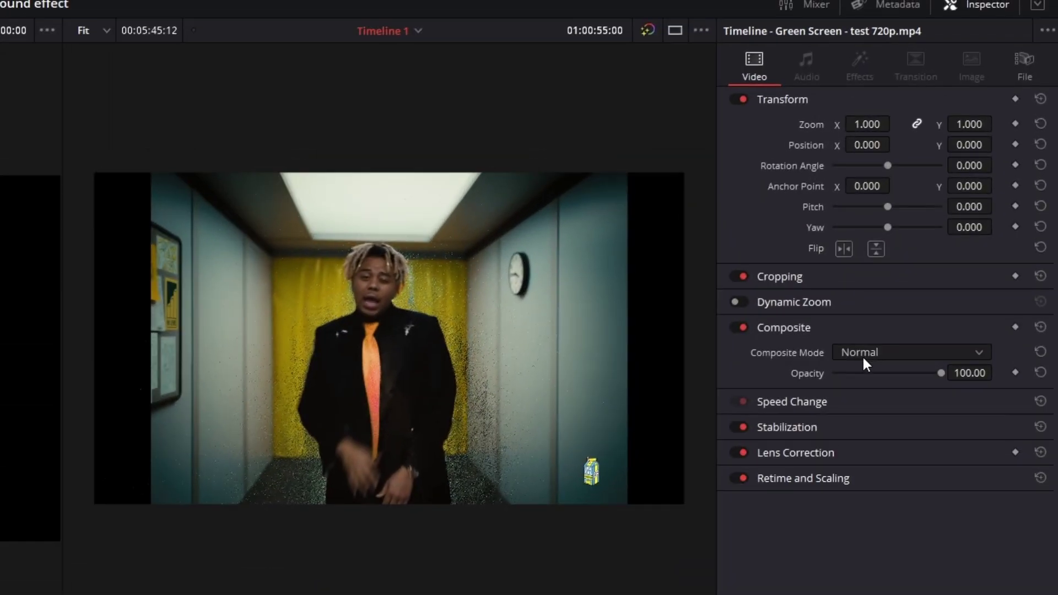
{"action": "left_click", "coordinate": [893, 252]}
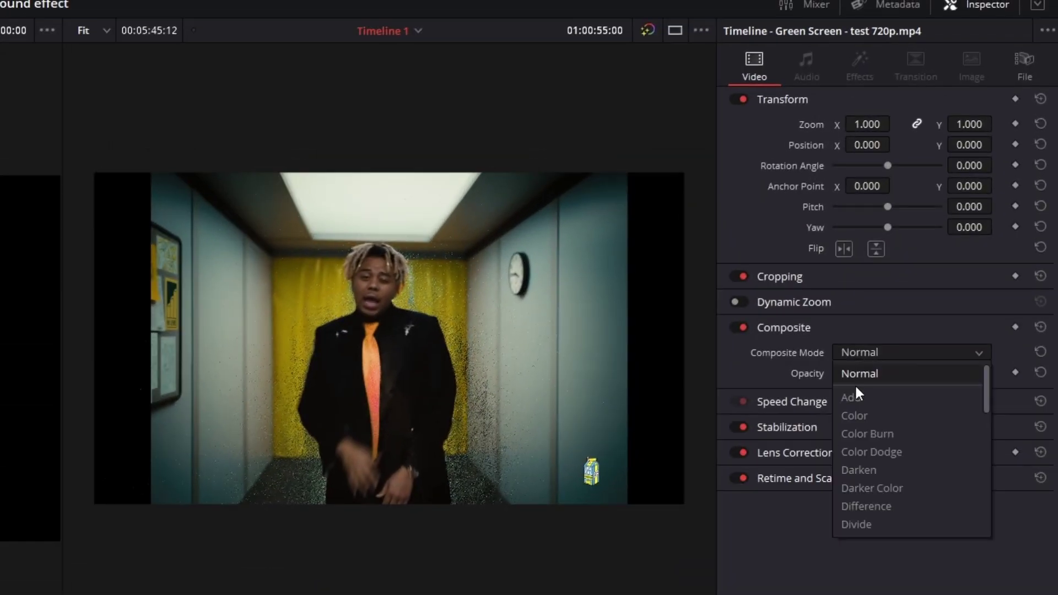
{"action": "left_click", "coordinate": [887, 286]}
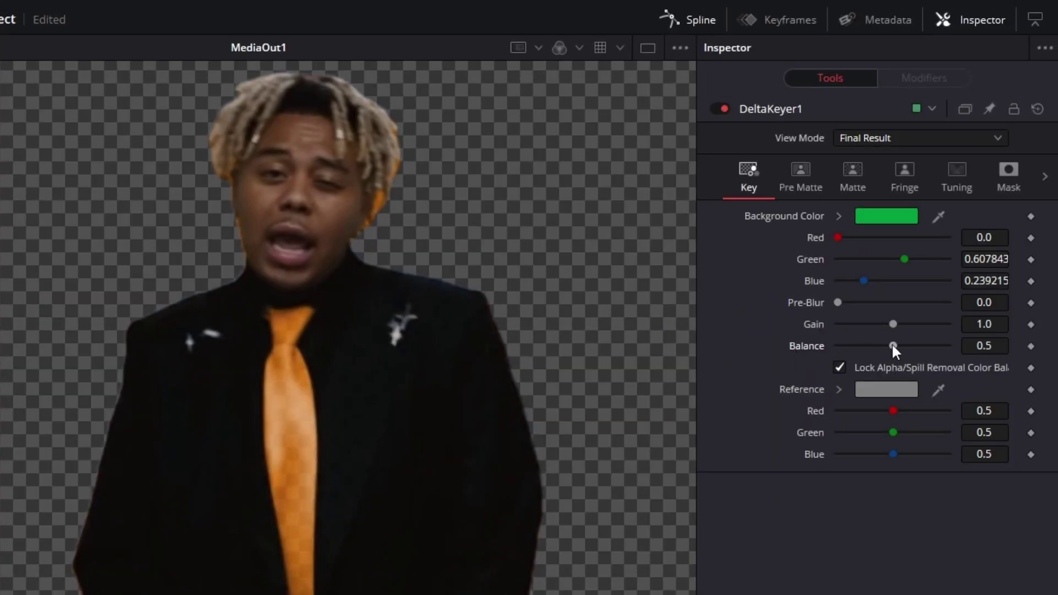
- Set the DeltaKeyer1 Balance to 0.0 and choose a new Background Color in the picker
{"action": "left_click_drag", "start_coordinate": [893, 343], "coordinate": [808, 341]}
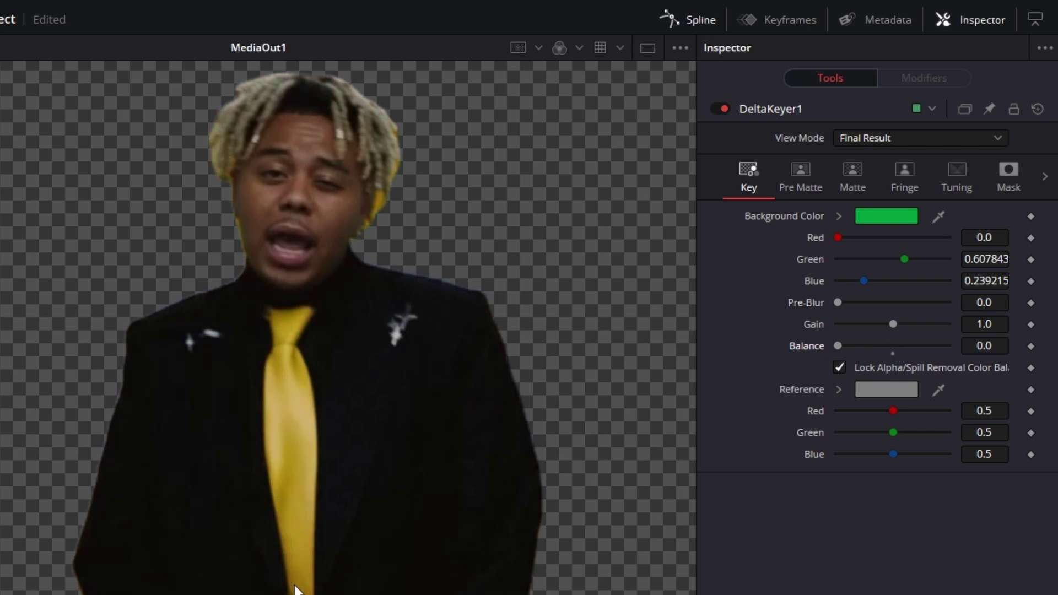
{"action": "left_click", "coordinate": [859, 217]}
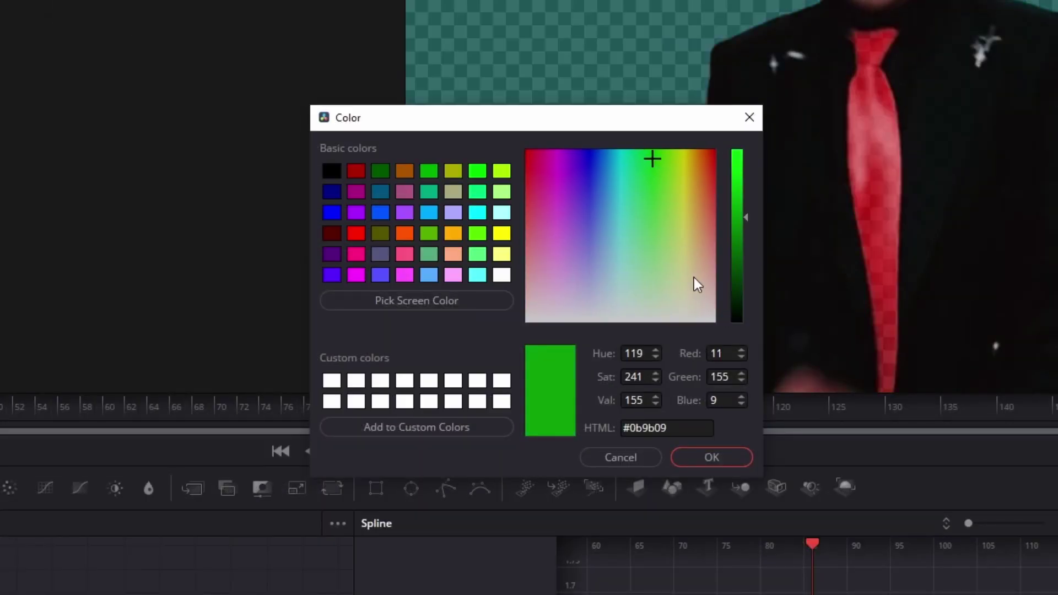
{"action": "left_click", "coordinate": [652, 154]}
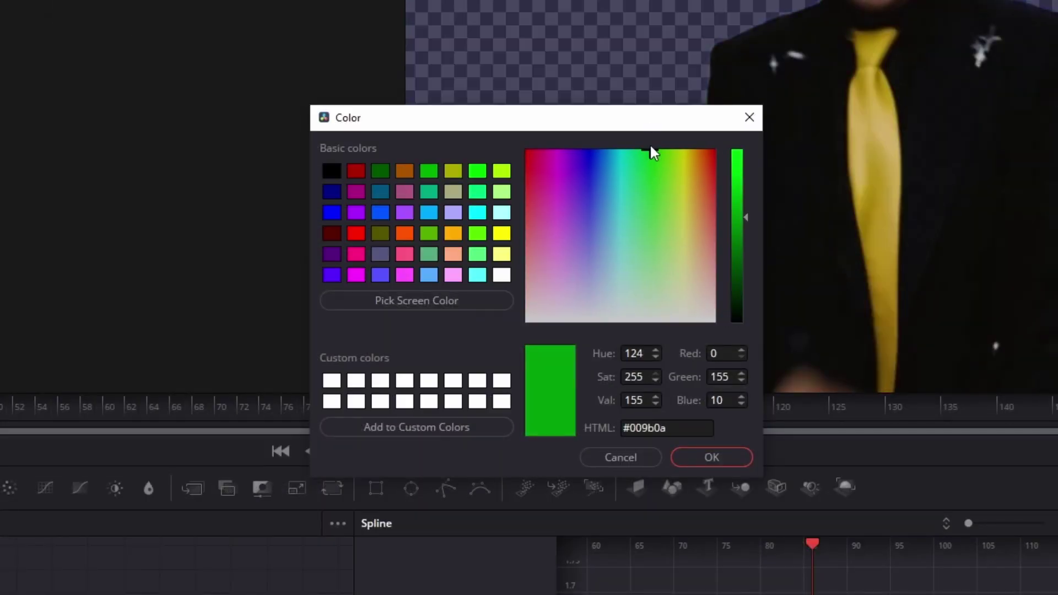
{"action": "left_click", "coordinate": [742, 160]}
{"action": "left_click", "coordinate": [640, 165]}
{"action": "left_click", "coordinate": [712, 457]}
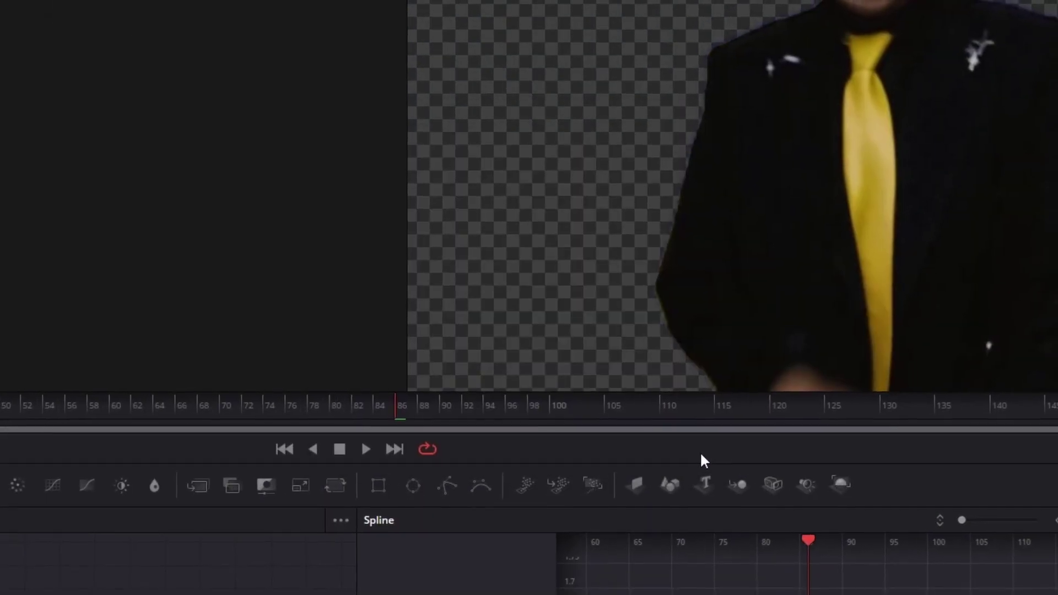